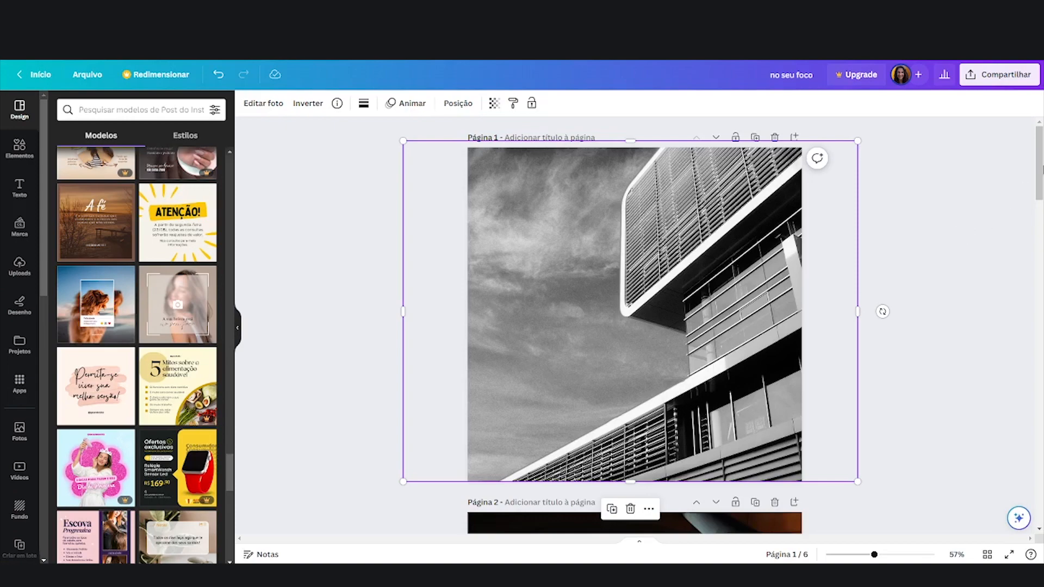
# - Apply the Hortelã preset of the Duotone effect to the building photo on page 1
pyautogui.moveTo(1042, 160); pyautogui.dragTo(803, 233)
pyautogui.click(265, 105)
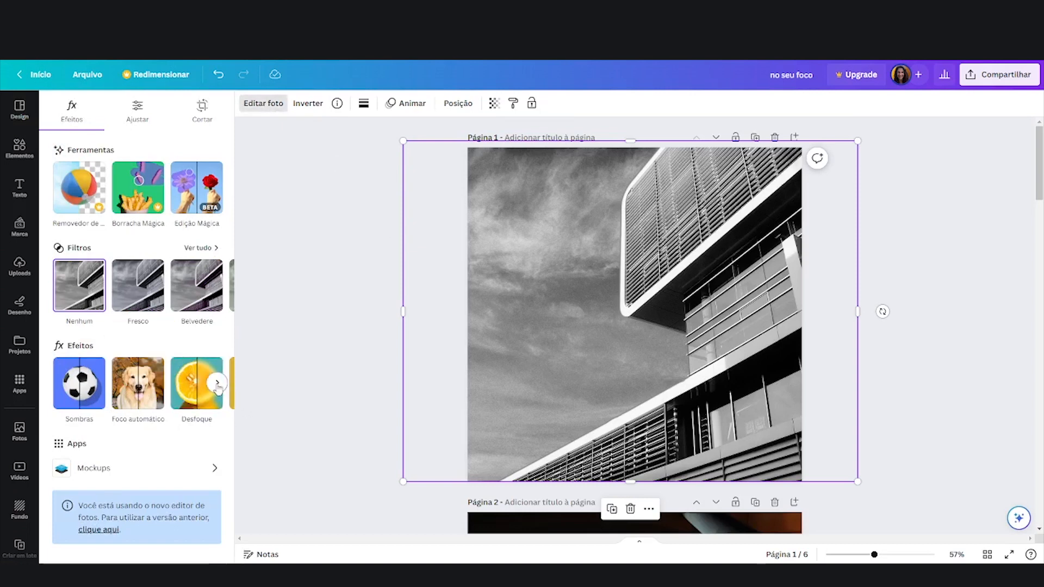
pyautogui.click(218, 387)
pyautogui.click(194, 387)
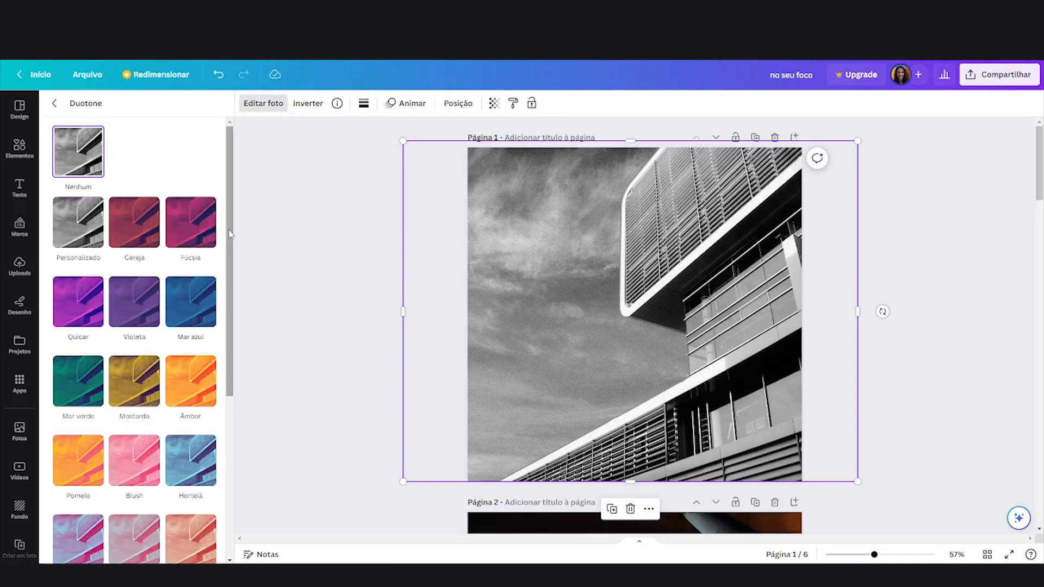
pyautogui.moveTo(229, 236); pyautogui.dragTo(234, 276)
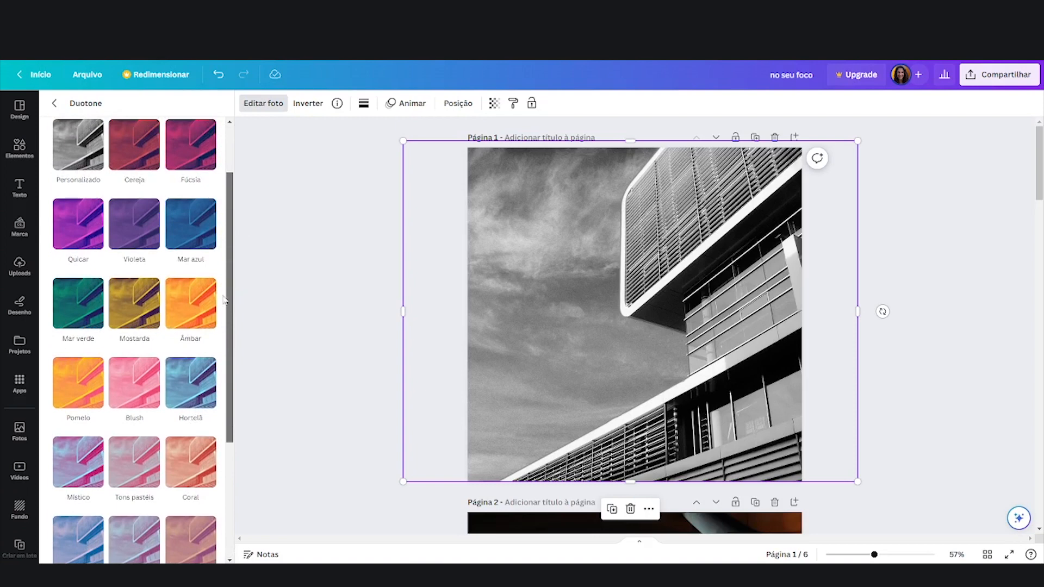
pyautogui.click(186, 384)
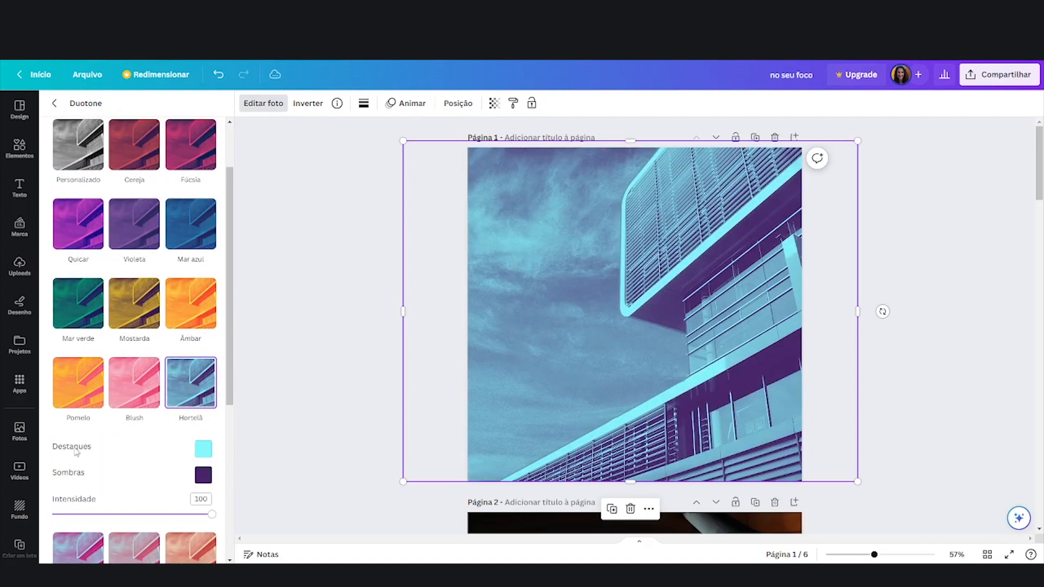
# - Change the Hortelã duotone's highlight colour to light purple #CA99ED
pyautogui.click(203, 449)
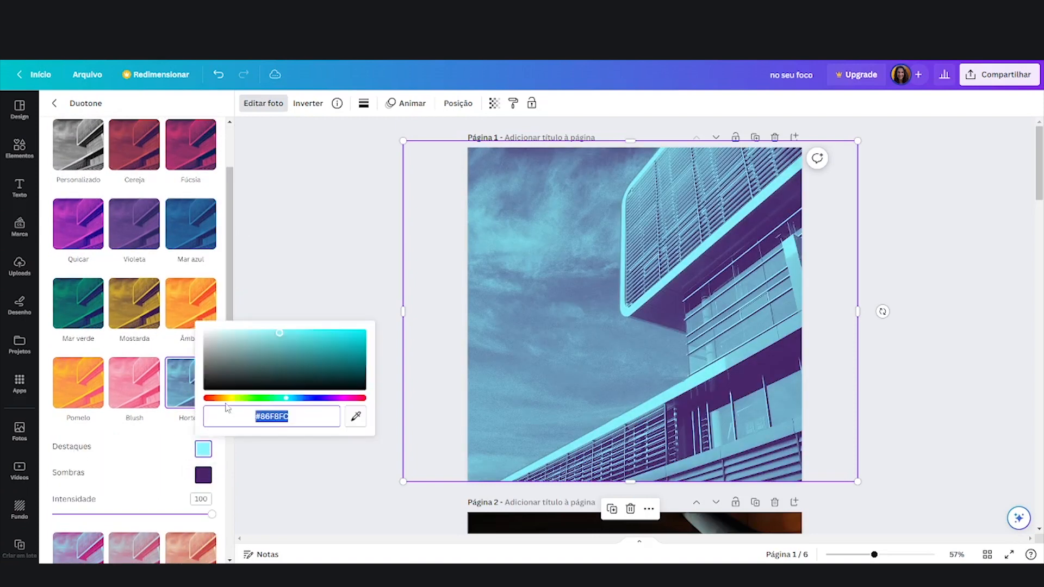
pyautogui.moveTo(275, 337)
pyautogui.mouseDown()
pyautogui.moveTo(295, 347)
pyautogui.moveTo(313, 321)
pyautogui.moveTo(373, 329)
pyautogui.moveTo(361, 344)
pyautogui.moveTo(354, 333)
pyautogui.moveTo(258, 328)
pyautogui.mouseUp()
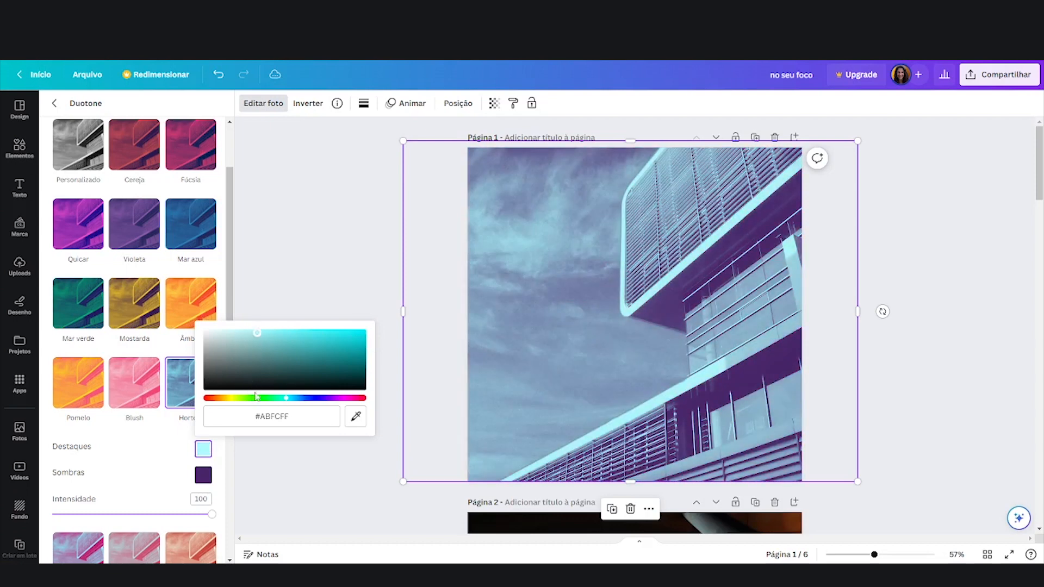
pyautogui.moveTo(286, 398)
pyautogui.mouseDown()
pyautogui.moveTo(270, 402)
pyautogui.moveTo(361, 405)
pyautogui.moveTo(231, 402)
pyautogui.moveTo(366, 406)
pyautogui.moveTo(328, 409)
pyautogui.mouseUp()
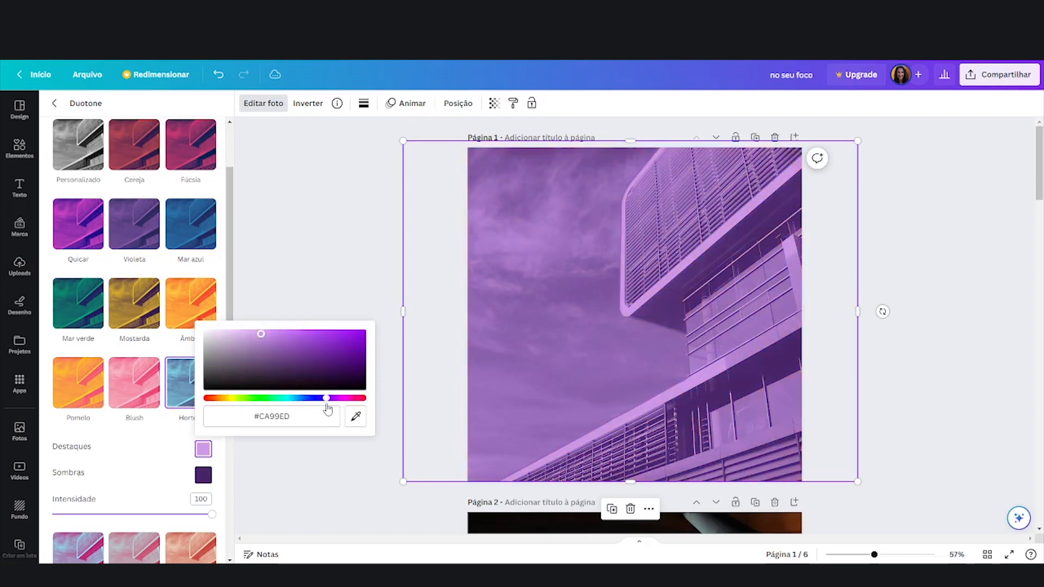
# - Change the Hortelã duotone's shadow colour to near-black
pyautogui.click(203, 475)
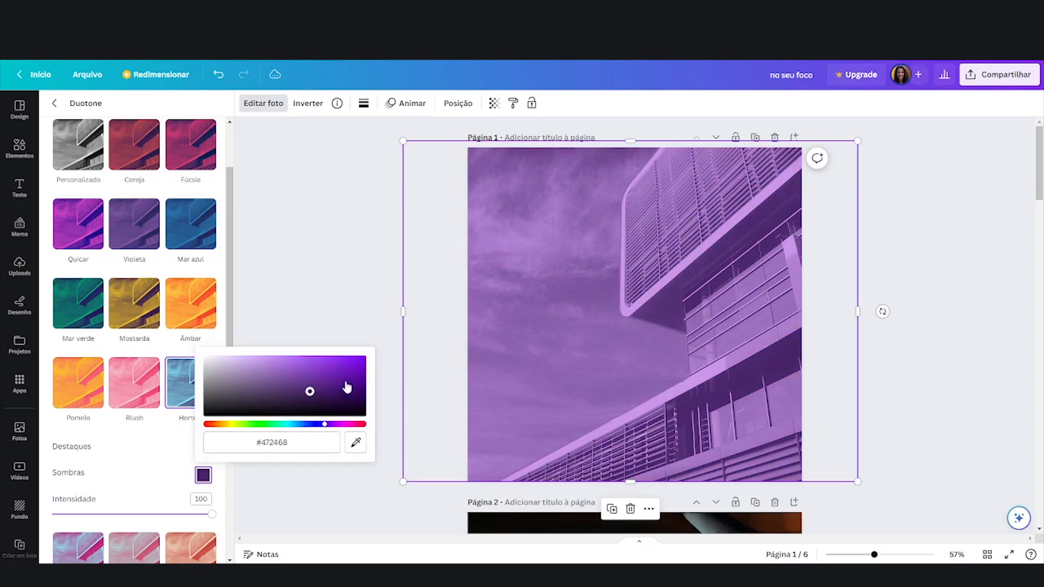
pyautogui.moveTo(347, 399)
pyautogui.mouseDown()
pyautogui.moveTo(351, 413)
pyautogui.moveTo(252, 424)
pyautogui.mouseUp()
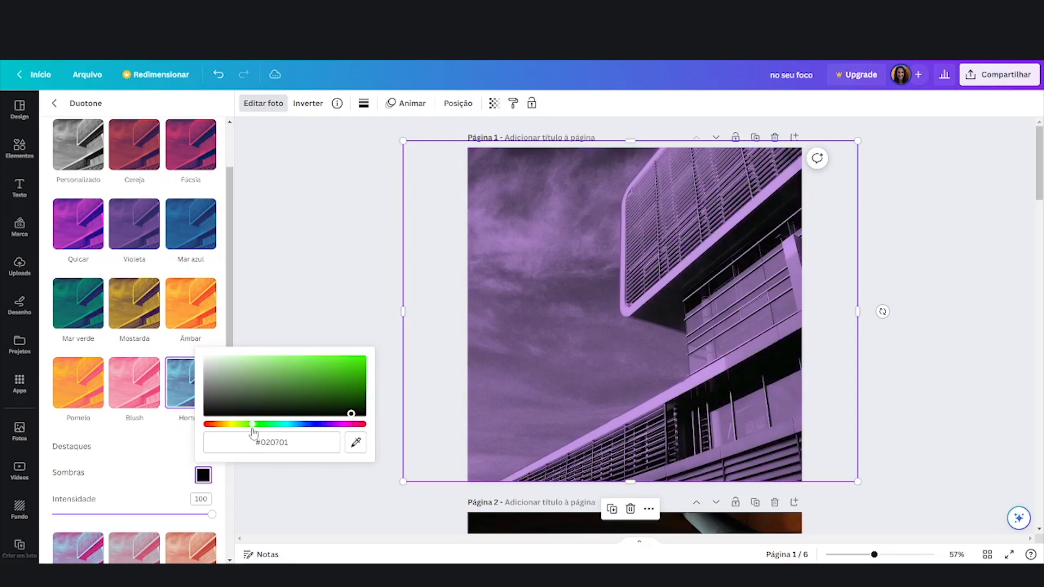
pyautogui.moveTo(348, 388); pyautogui.dragTo(363, 413)
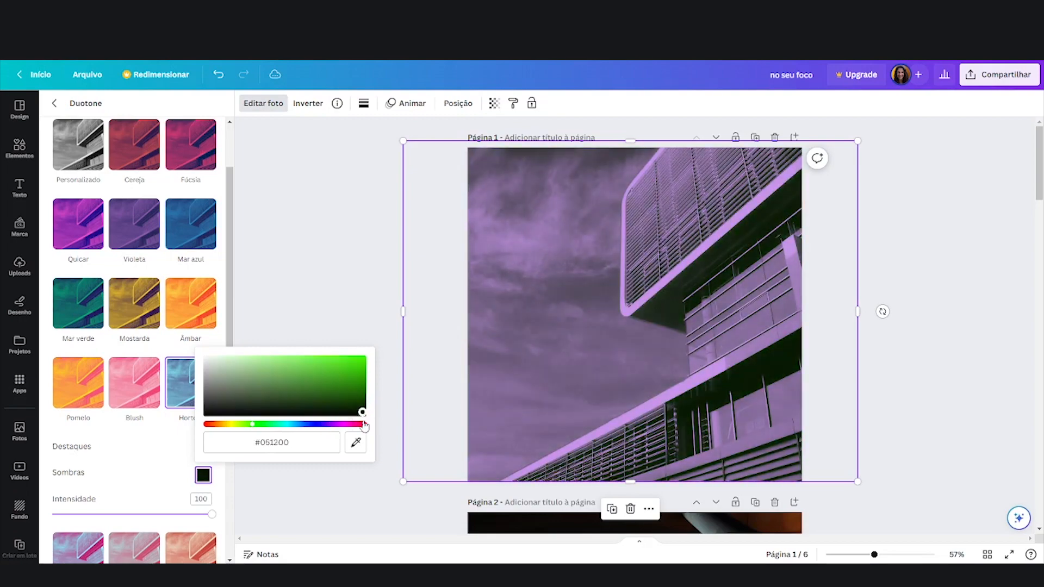
pyautogui.moveTo(251, 424); pyautogui.dragTo(212, 424)
pyautogui.moveTo(363, 414)
pyautogui.mouseDown()
pyautogui.moveTo(356, 374)
pyautogui.moveTo(348, 413)
pyautogui.mouseUp()
pyautogui.click(337, 335)
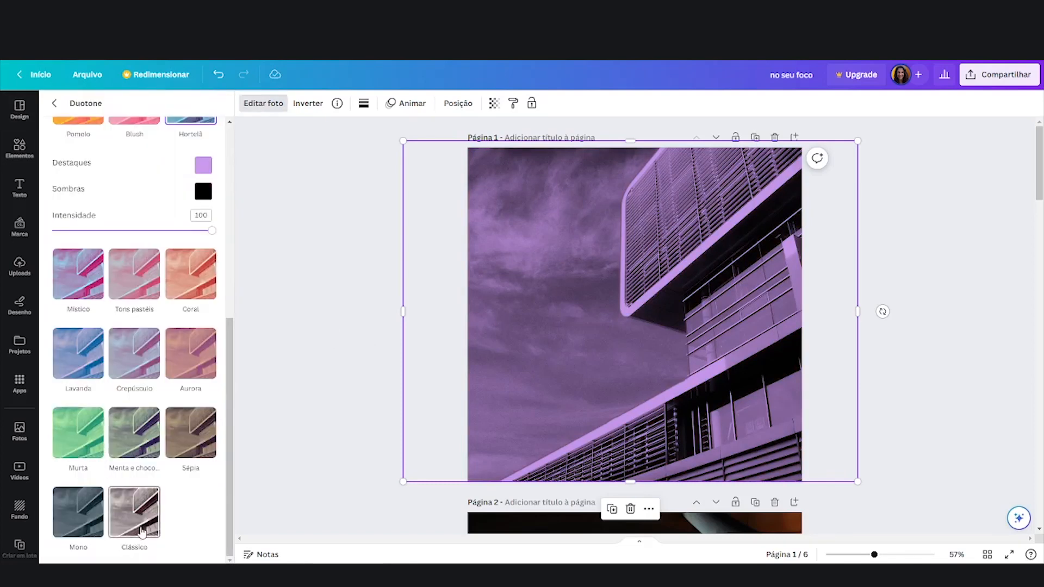
# - Try the Pomelo duotone preset on the page 1 photo with an adjusted yellow highlight colour
pyautogui.click(141, 530)
pyautogui.scroll(5, 81, 380)
pyautogui.click(69, 373)
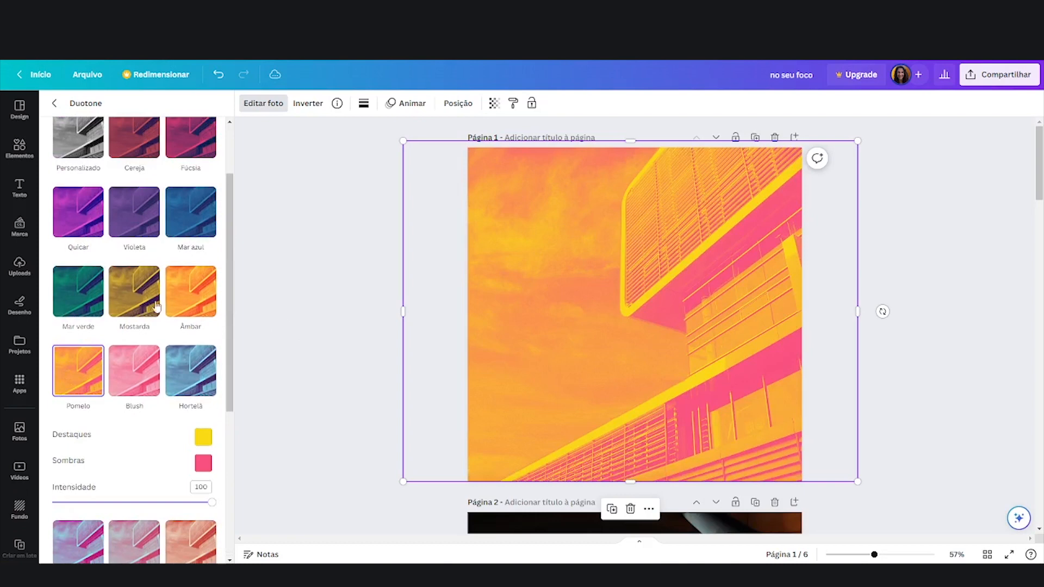
pyautogui.scroll(-1, 180, 354)
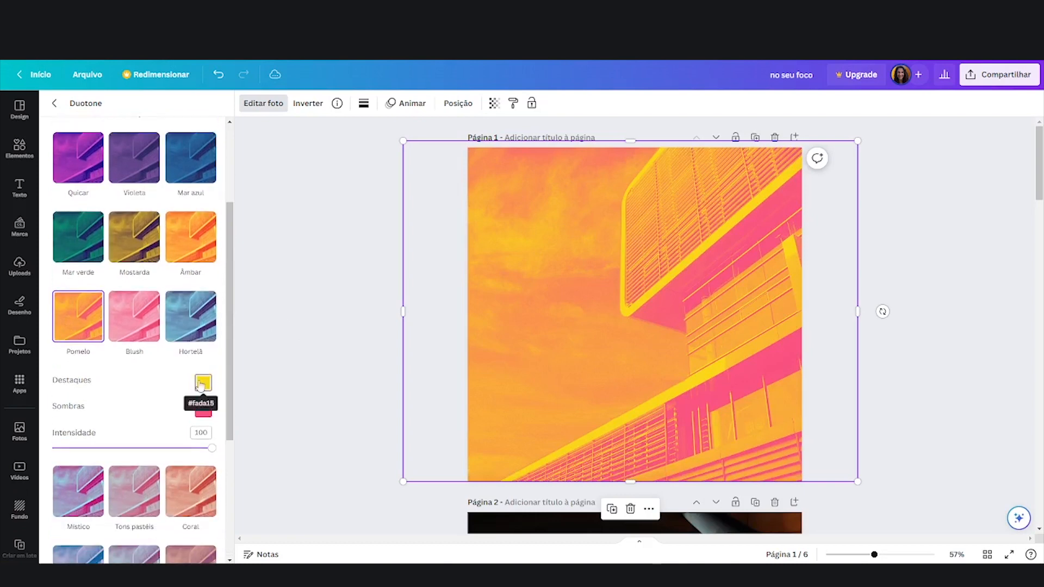
pyautogui.click(202, 383)
pyautogui.click(349, 411)
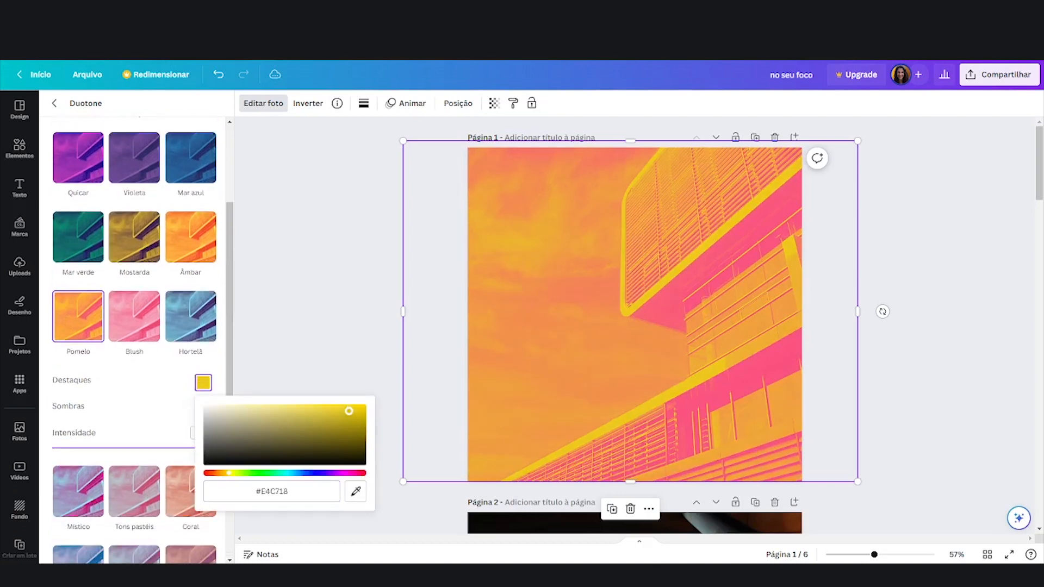
pyautogui.click(354, 406)
pyautogui.moveTo(343, 409); pyautogui.dragTo(262, 432)
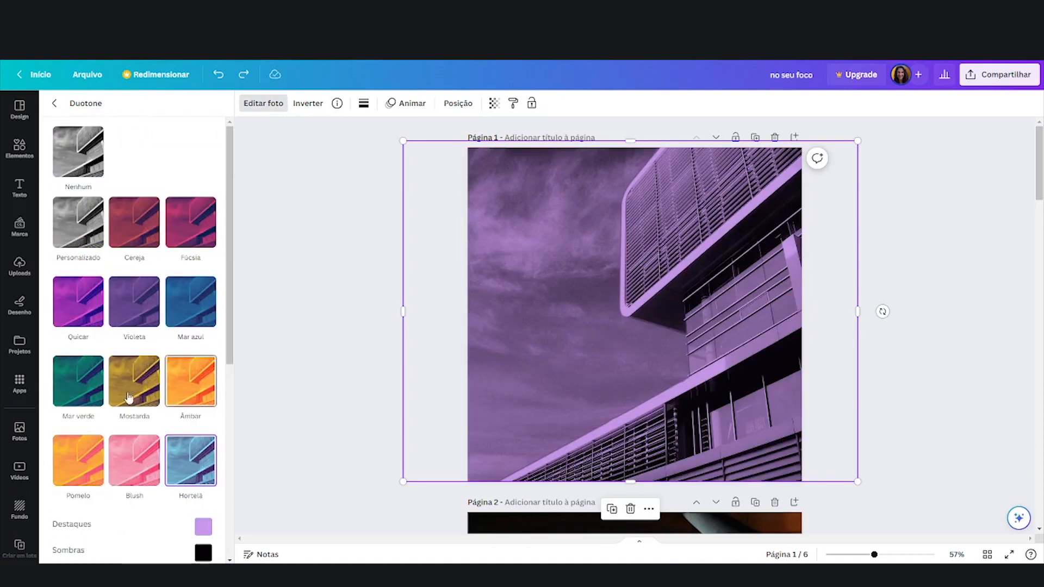
# - Apply the Lavanda duotone preset to the page 1 photo and change its highlight colour to light green
pyautogui.scroll(-6, 128, 396)
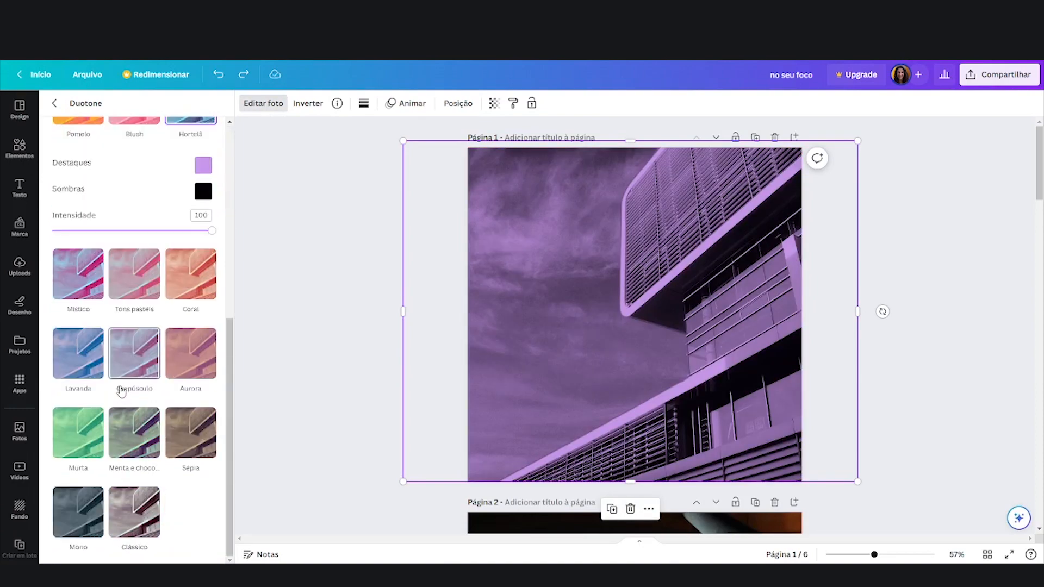
pyautogui.click(86, 348)
pyautogui.click(203, 324)
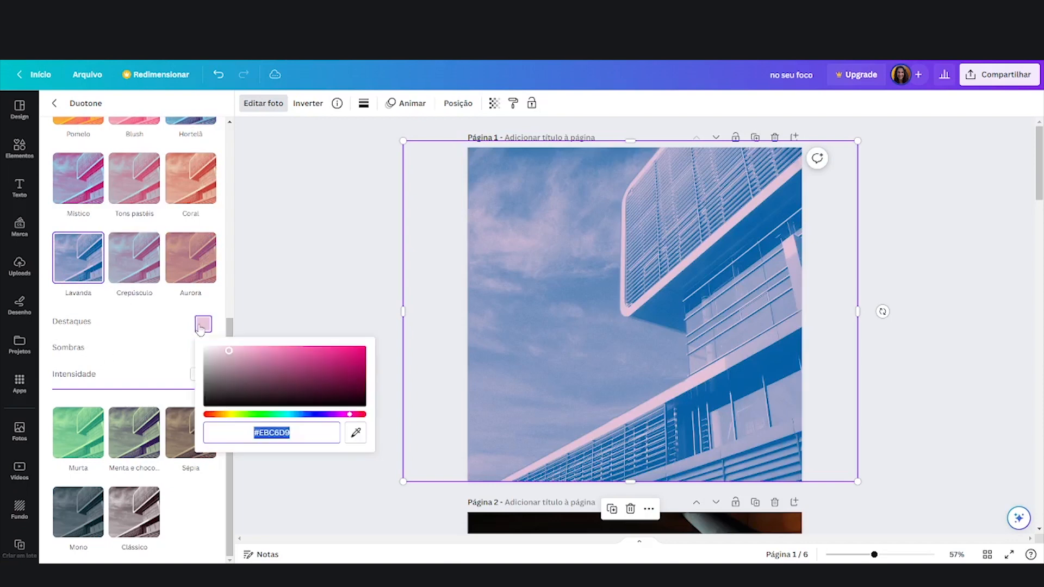
pyautogui.moveTo(279, 376)
pyautogui.mouseDown()
pyautogui.moveTo(351, 349)
pyautogui.moveTo(305, 368)
pyautogui.moveTo(341, 349)
pyautogui.mouseUp()
pyautogui.moveTo(243, 414); pyautogui.dragTo(253, 414)
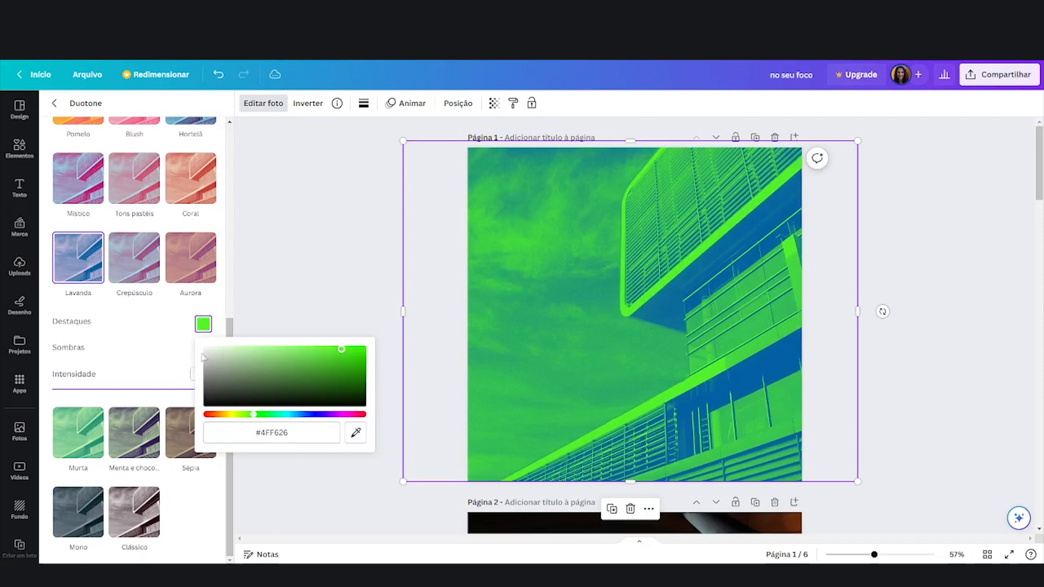
pyautogui.moveTo(335, 362); pyautogui.dragTo(272, 349)
pyautogui.click(113, 346)
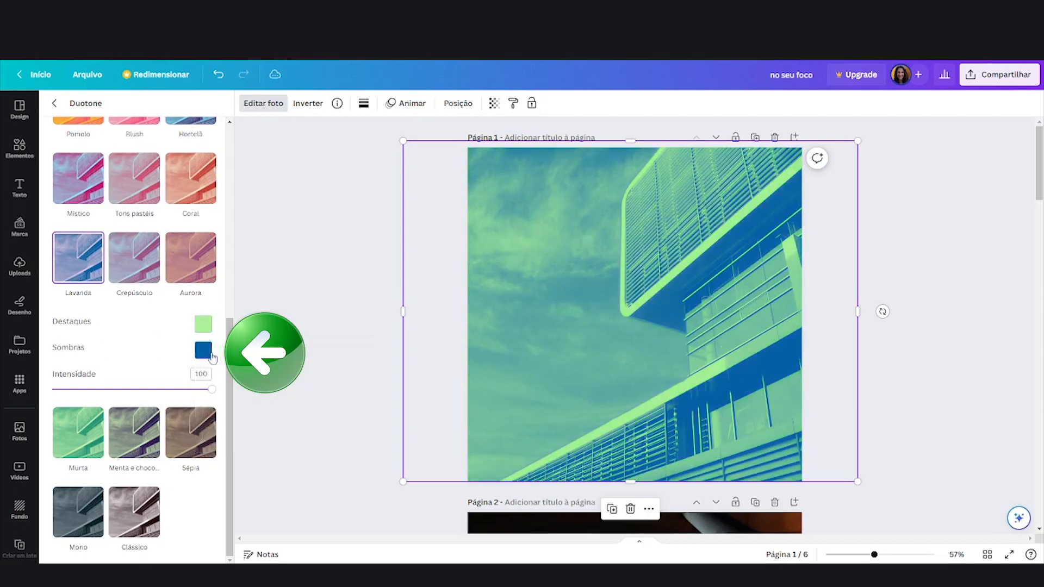
# - Set the Lavanda duotone's shadow colour to dark navy #012C4D, with the intensity at 100
pyautogui.click(204, 350)
pyautogui.click(361, 400)
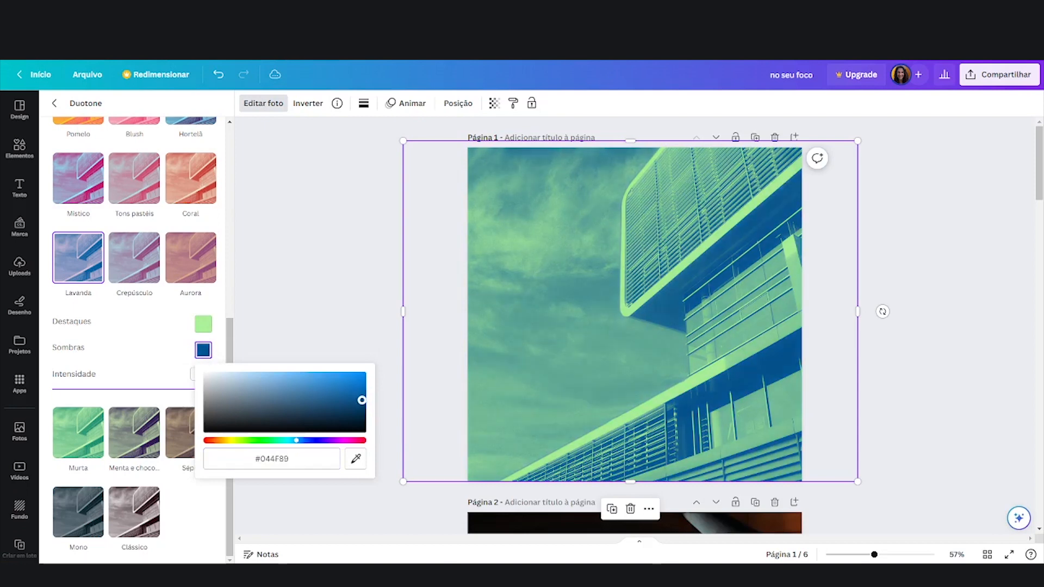
pyautogui.moveTo(361, 400); pyautogui.dragTo(363, 414)
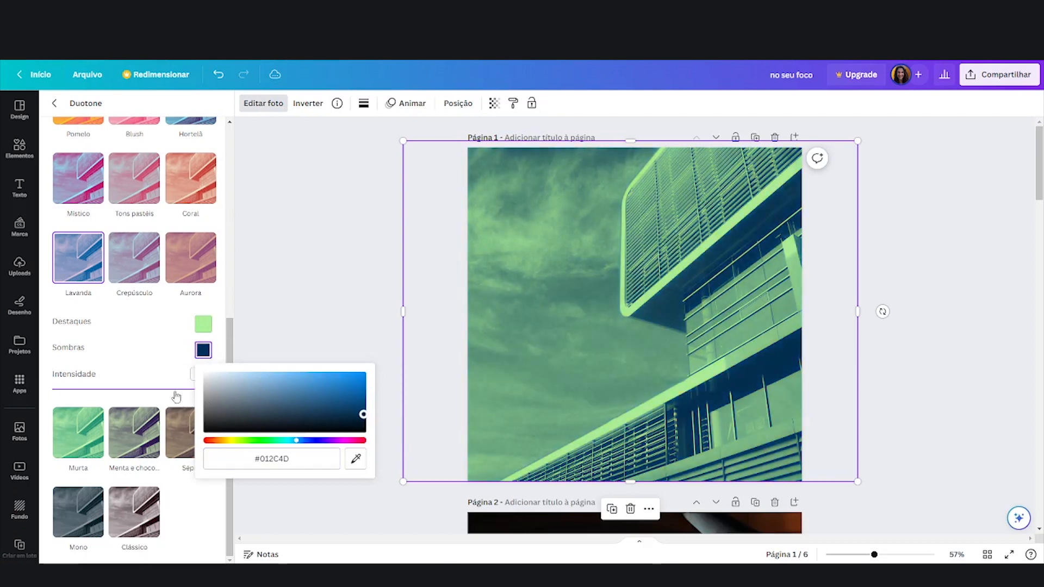
pyautogui.moveTo(149, 390); pyautogui.dragTo(257, 411)
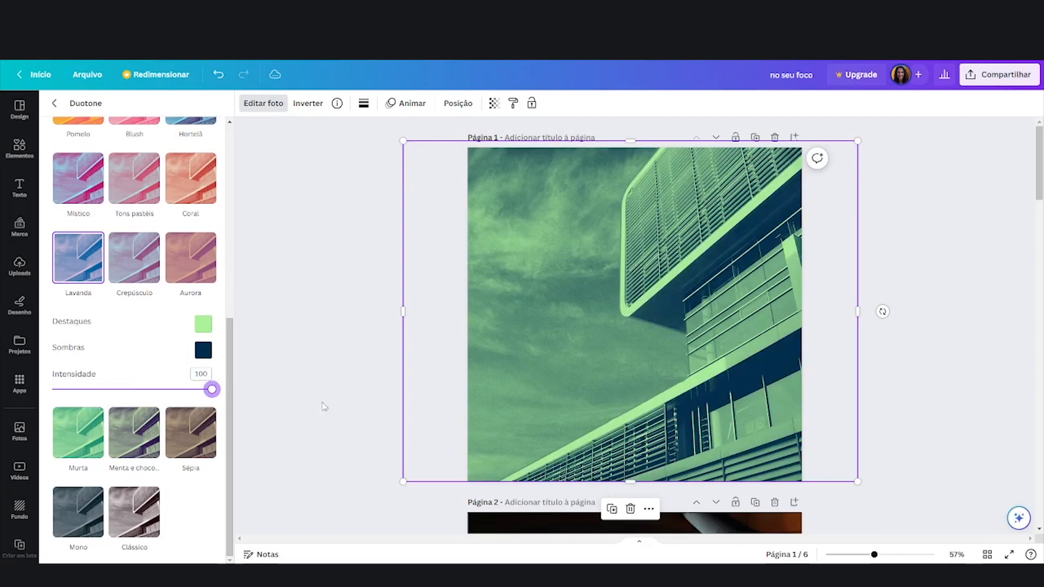
# - Apply the Coral preset of the Duotone effect to the curved building photo on page 2
pyautogui.scroll(-5, 324, 406)
pyautogui.click(619, 401)
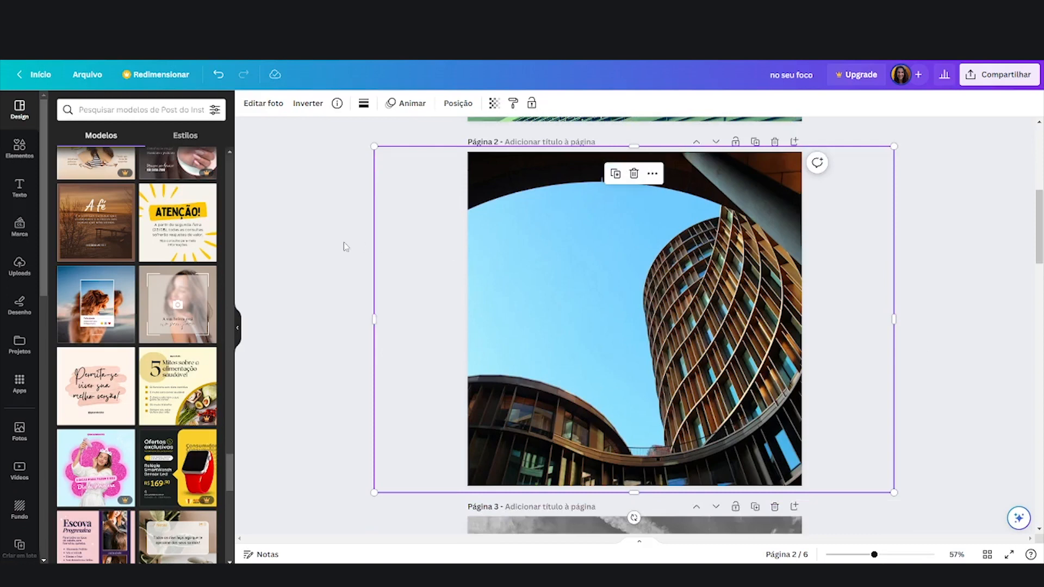
pyautogui.click(344, 242)
pyautogui.click(518, 210)
pyautogui.click(266, 105)
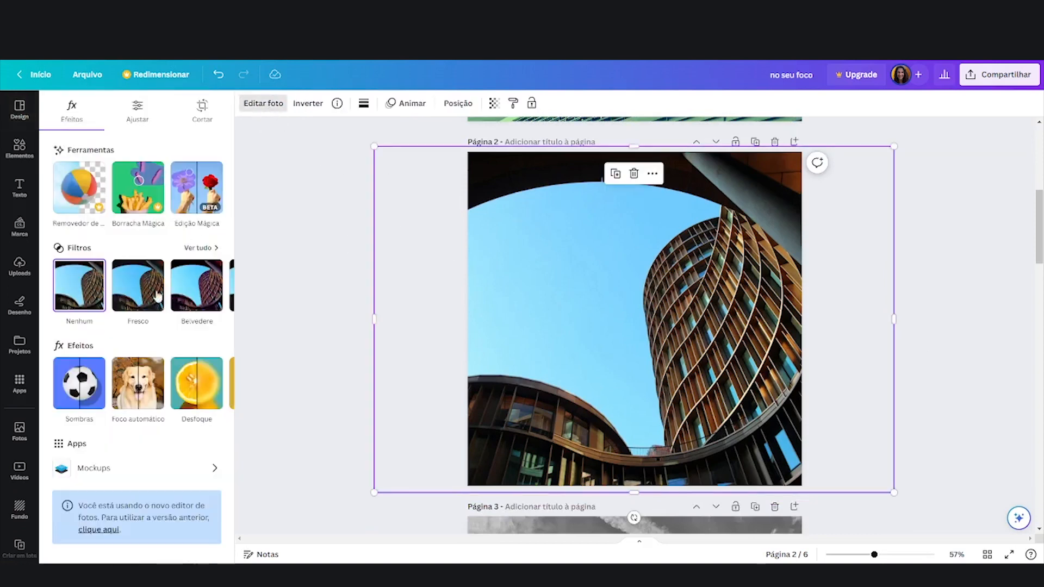
pyautogui.click(185, 389)
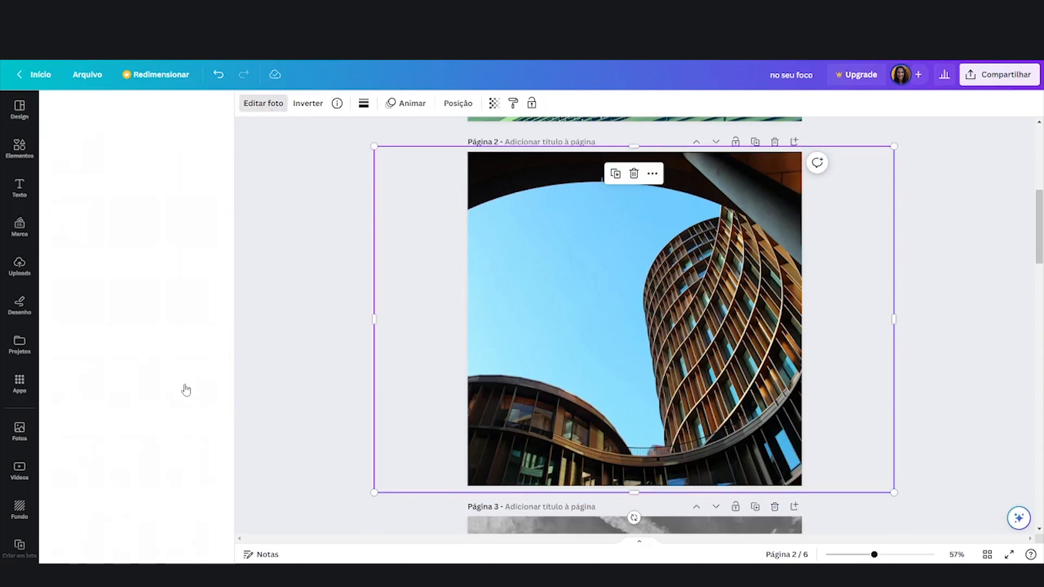
pyautogui.scroll(-5, 122, 312)
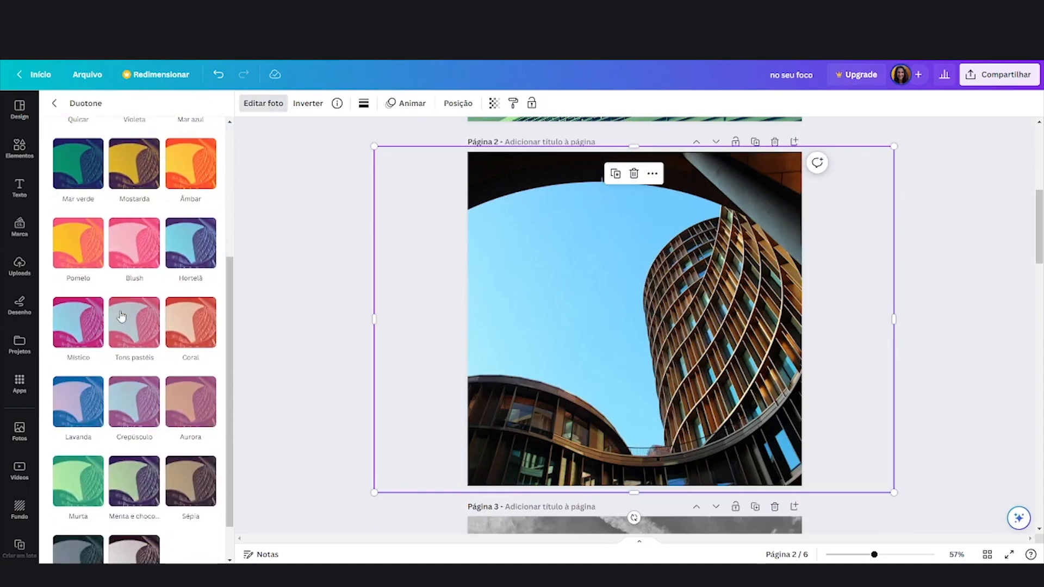
pyautogui.scroll(-1, 121, 313)
pyautogui.click(195, 280)
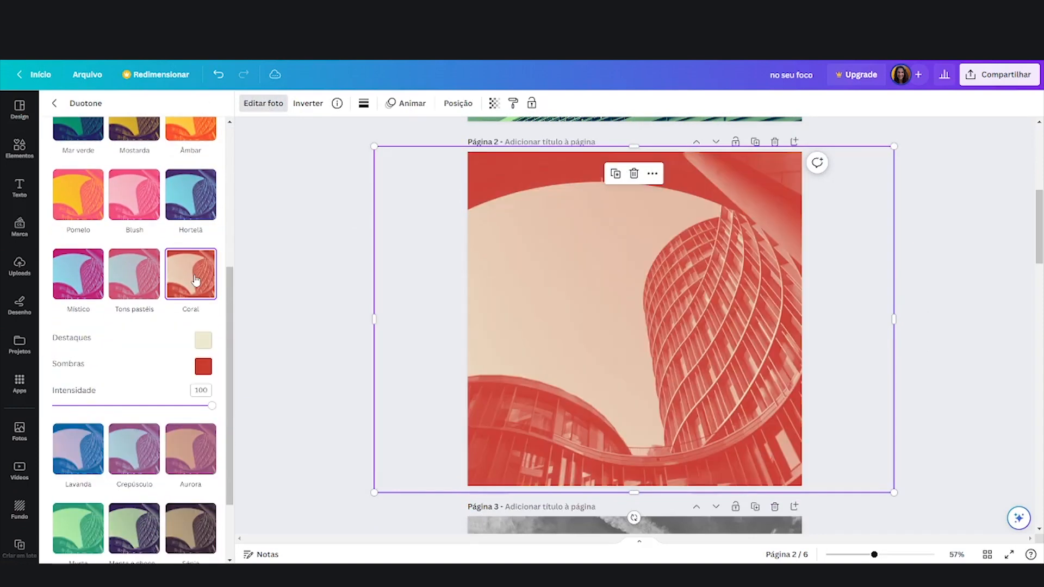
# - Set the Coral duotone's highlight colour to light cyan #A4EEF8
pyautogui.click(208, 347)
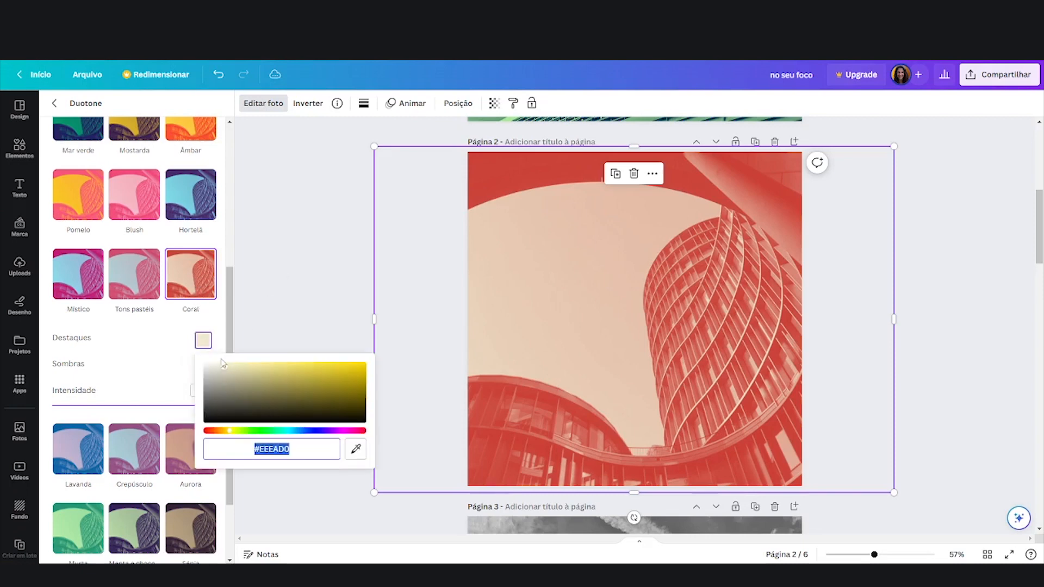
pyautogui.click(288, 431)
pyautogui.click(256, 367)
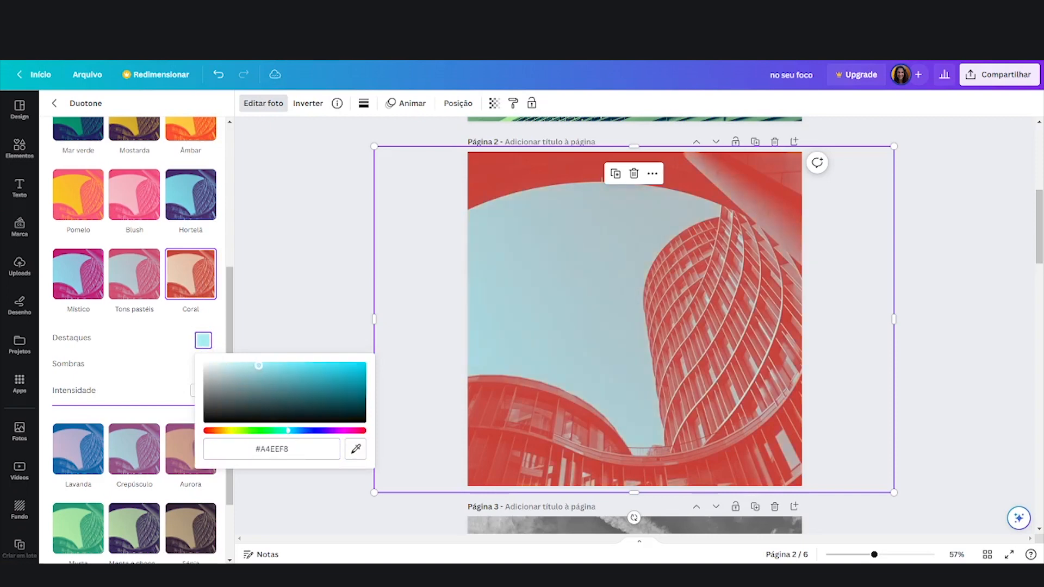
pyautogui.click(162, 360)
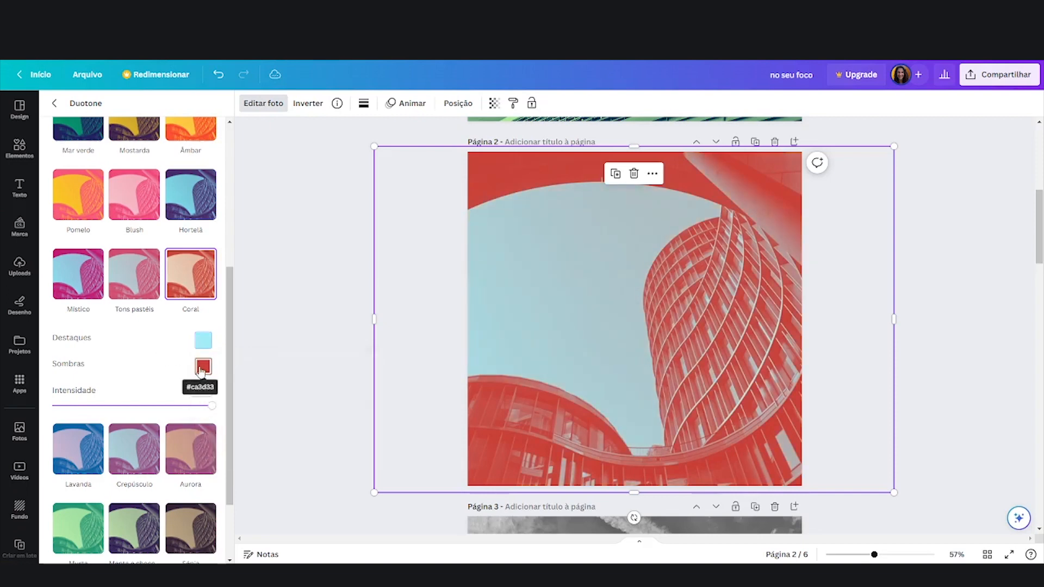
# - Change the Coral duotone's shadow colour to a darker red and set the intensity to 70
pyautogui.click(203, 367)
pyautogui.moveTo(328, 405)
pyautogui.mouseDown()
pyautogui.moveTo(347, 420)
pyautogui.moveTo(349, 409)
pyautogui.mouseUp()
pyautogui.click(148, 365)
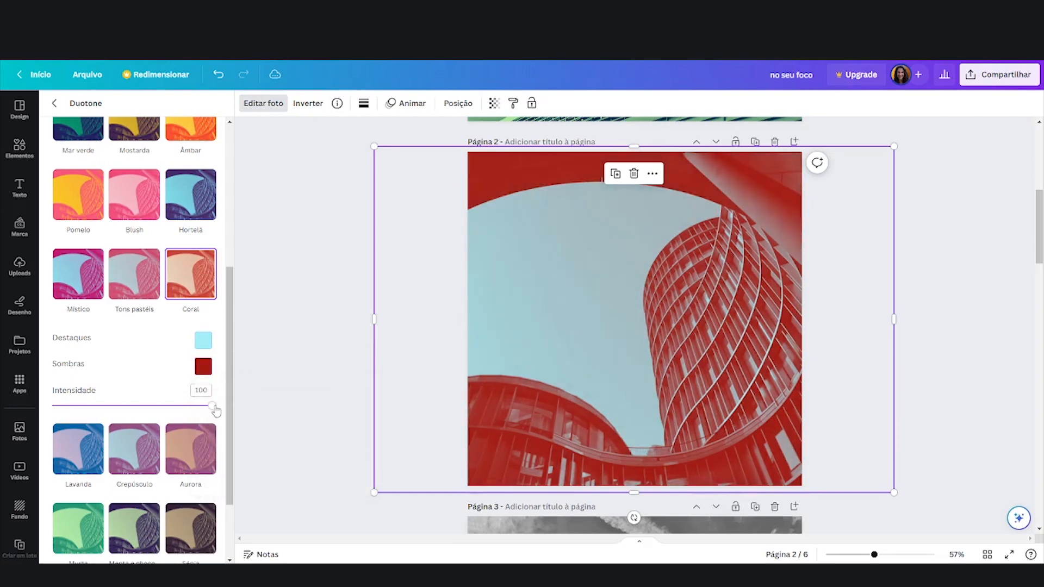
pyautogui.moveTo(212, 406); pyautogui.dragTo(166, 422)
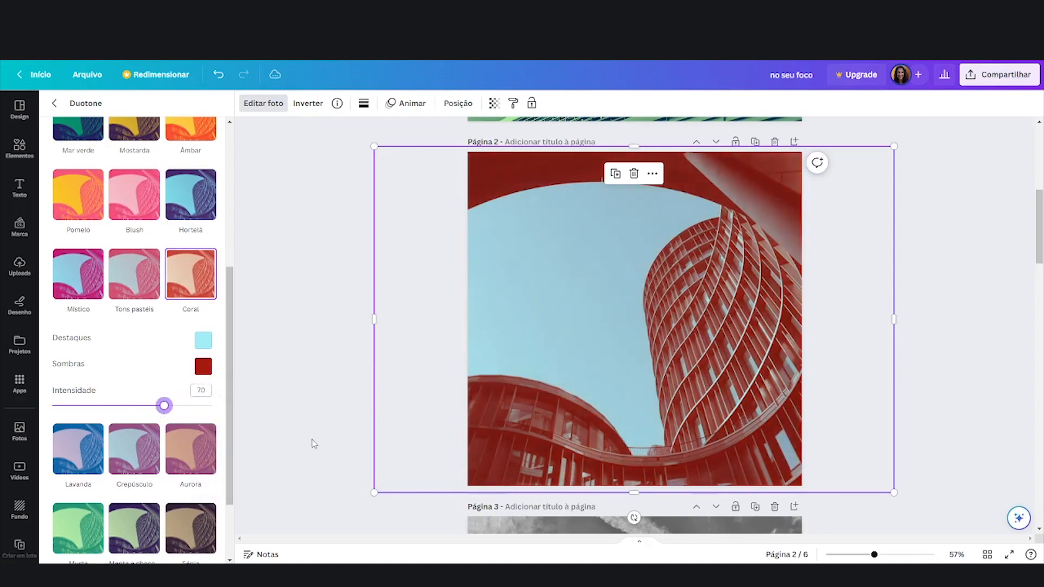
# - Apply the Mar azul preset of the Duotone effect to the black-and-white skyscraper photo on page 3
pyautogui.scroll(-5, 305, 437)
pyautogui.click(670, 387)
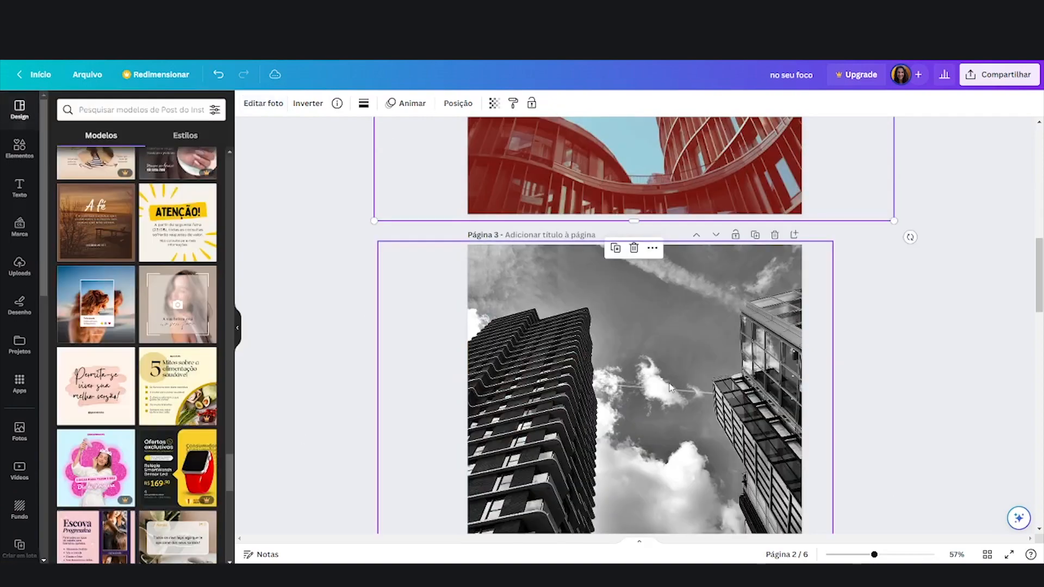
pyautogui.click(265, 107)
pyautogui.click(220, 384)
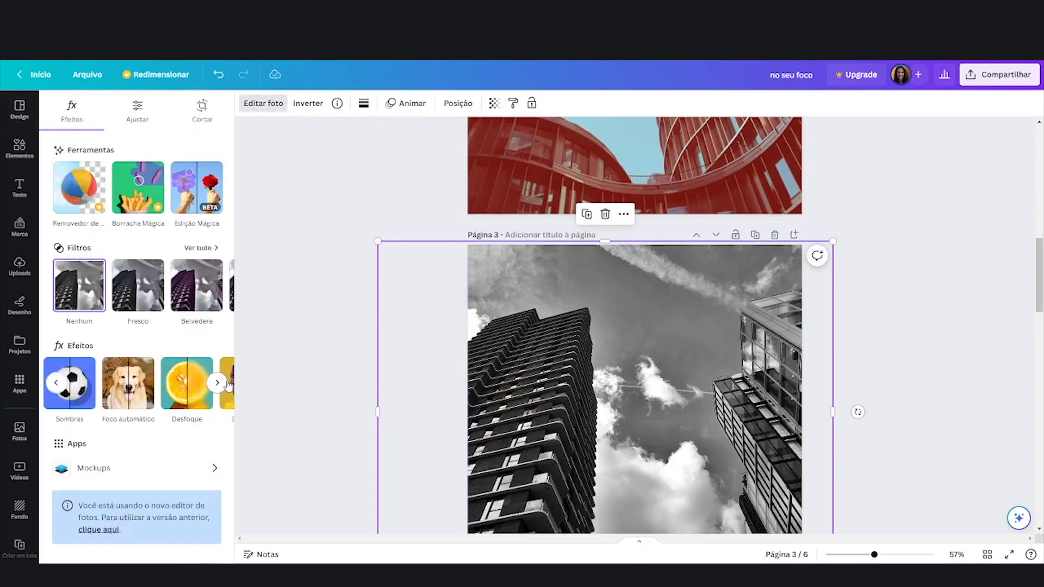
pyautogui.click(185, 391)
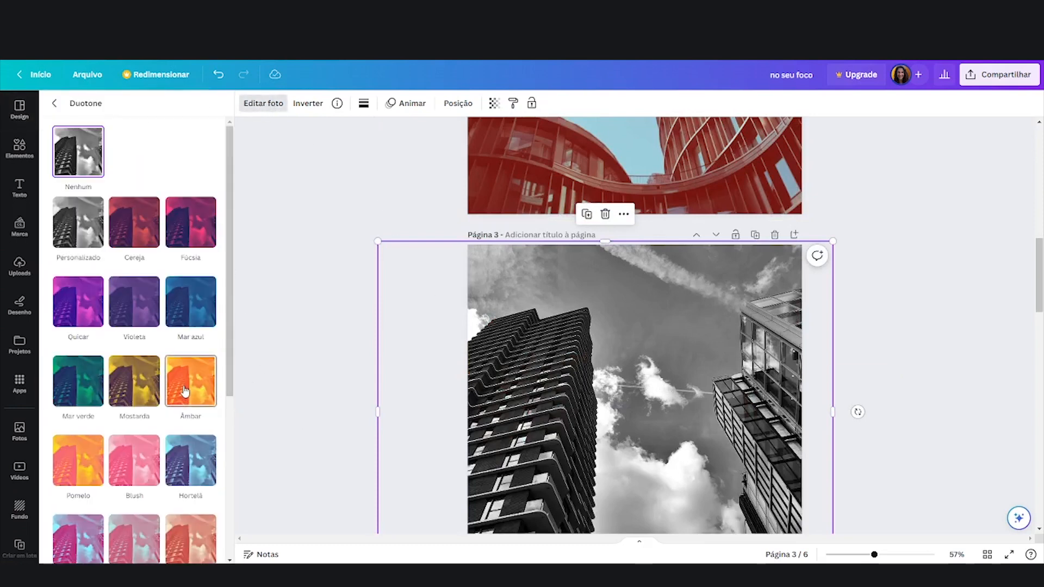
pyautogui.scroll(-4, 185, 391)
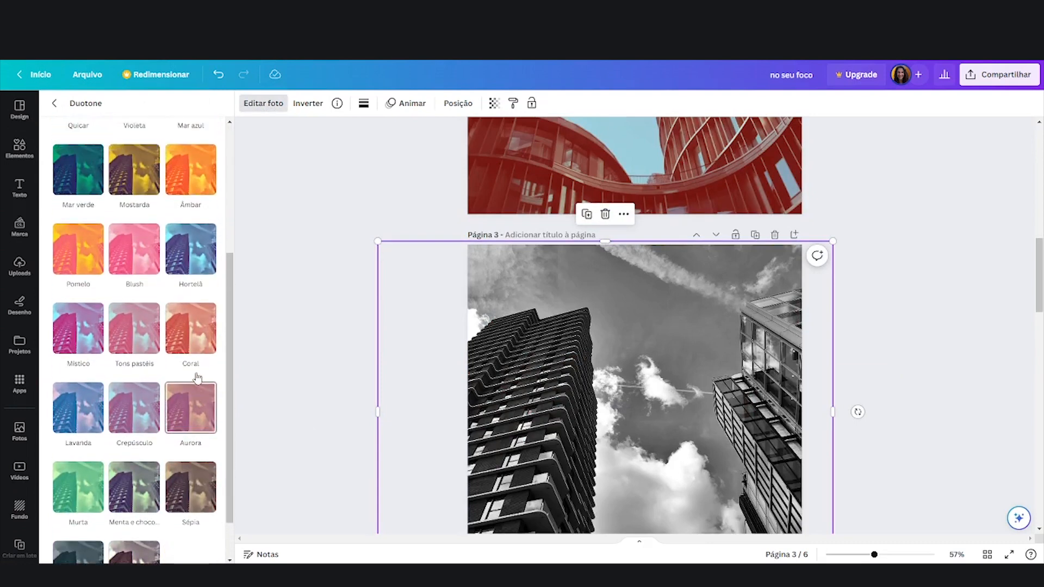
pyautogui.scroll(3, 136, 327)
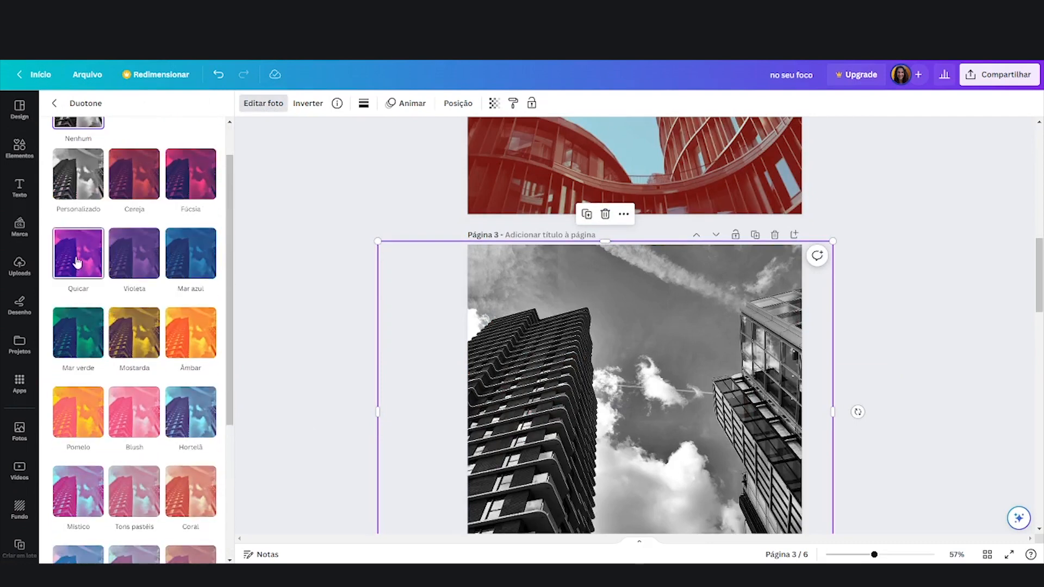
pyautogui.click(134, 174)
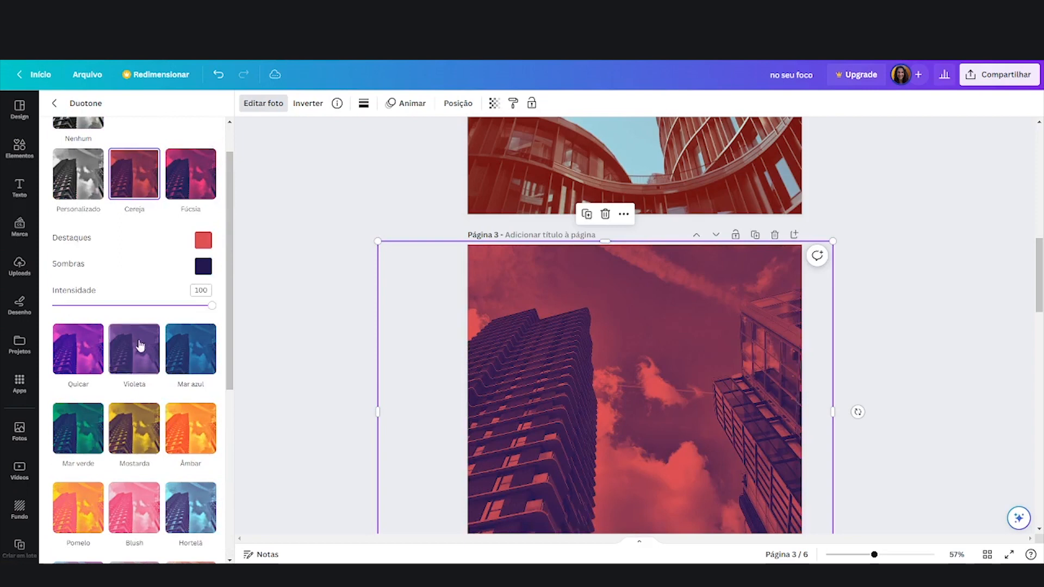
pyautogui.click(187, 350)
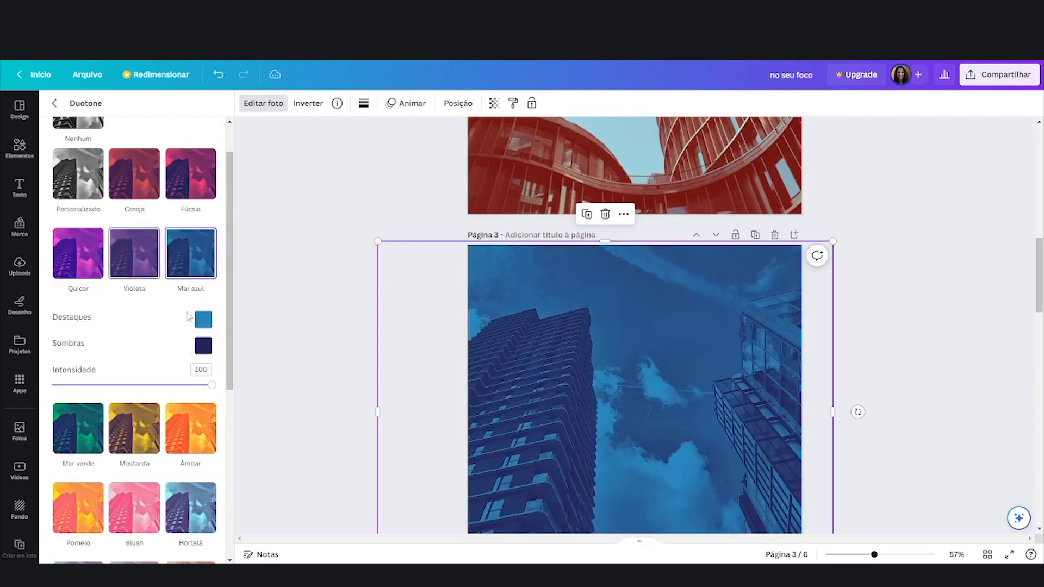
# - Set the Mar azul duotone's highlight colour to light blue #91D6FF and its shadow colour to dark navy #0B0C32, keeping the intensity at 100
pyautogui.click(208, 324)
pyautogui.moveTo(333, 359); pyautogui.dragTo(275, 344)
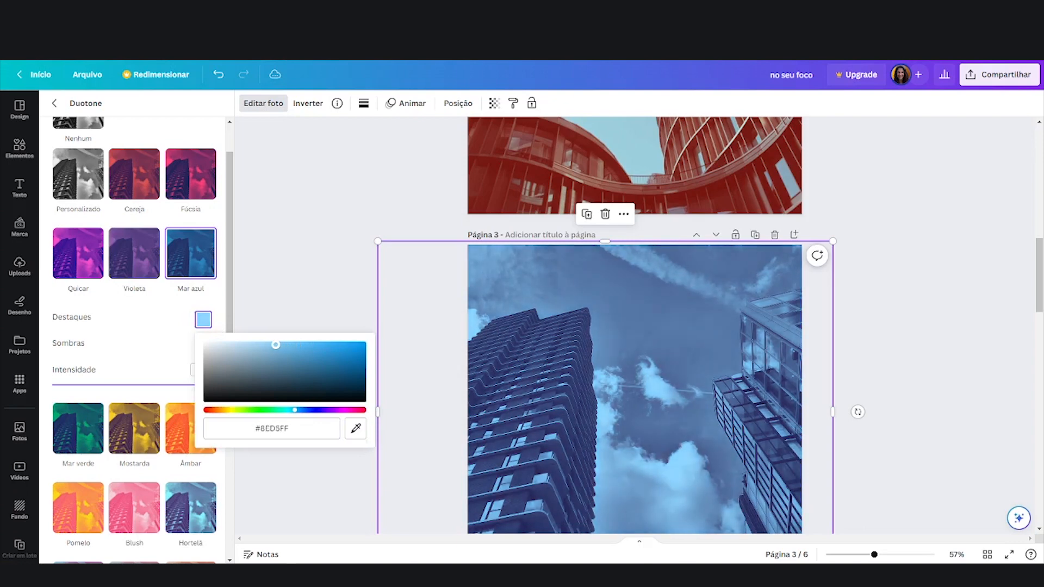
pyautogui.click(191, 371)
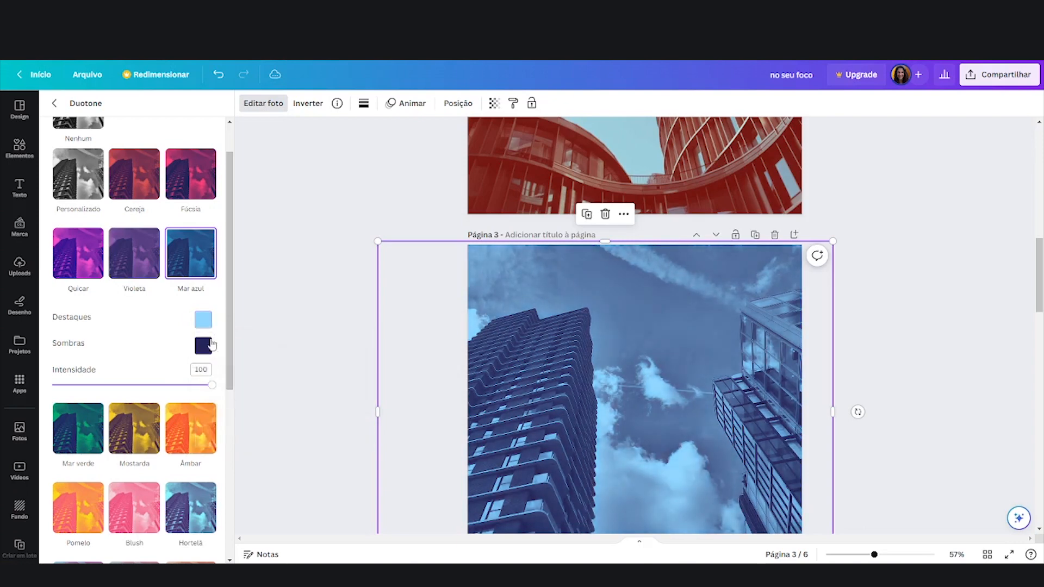
pyautogui.click(204, 344)
pyautogui.moveTo(301, 409); pyautogui.dragTo(332, 416)
pyautogui.click(162, 354)
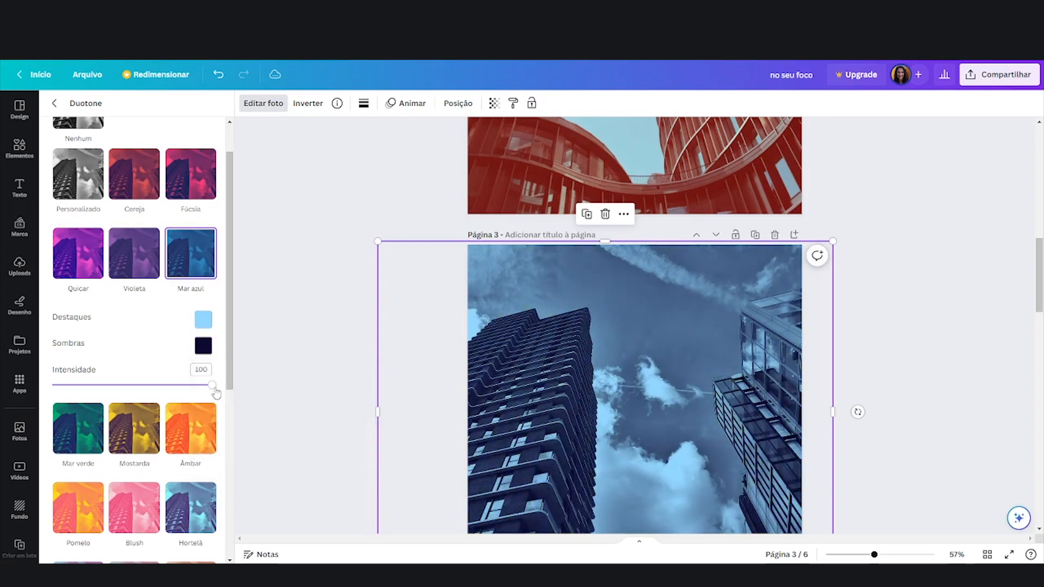
pyautogui.moveTo(215, 390); pyautogui.dragTo(268, 389)
# - Refine the Mar azul duotone with highlight colour #7FCBF8 and shadow colour #0B1632
pyautogui.click(203, 321)
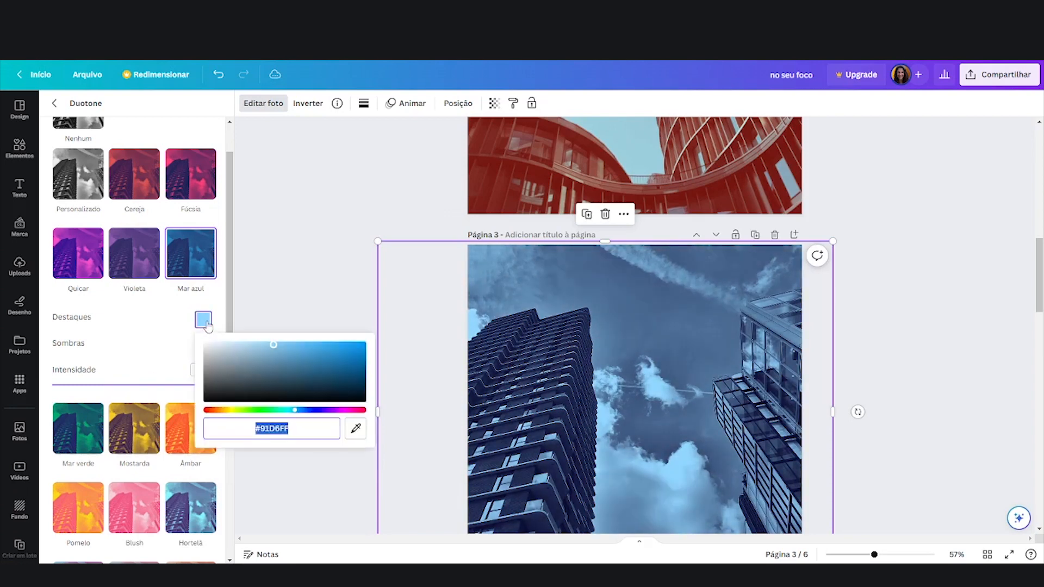
pyautogui.moveTo(273, 346); pyautogui.dragTo(283, 346)
pyautogui.click(160, 320)
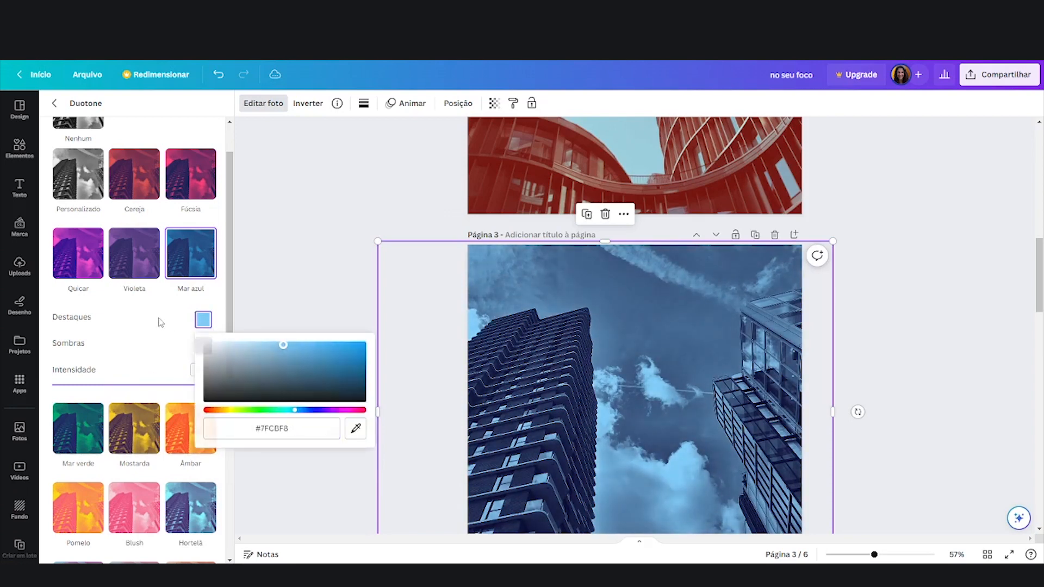
pyautogui.click(204, 346)
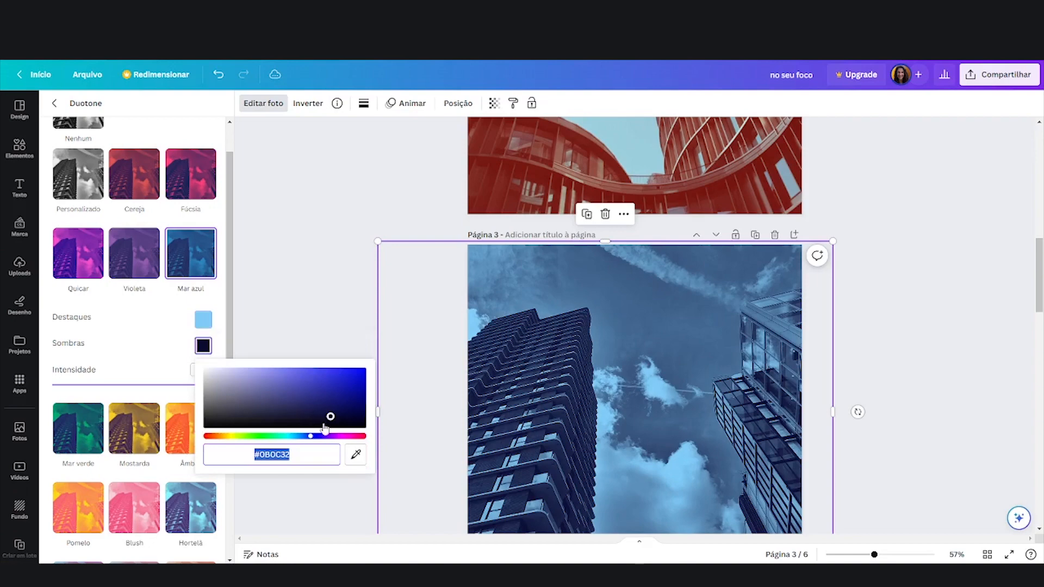
pyautogui.moveTo(311, 439); pyautogui.dragTo(306, 443)
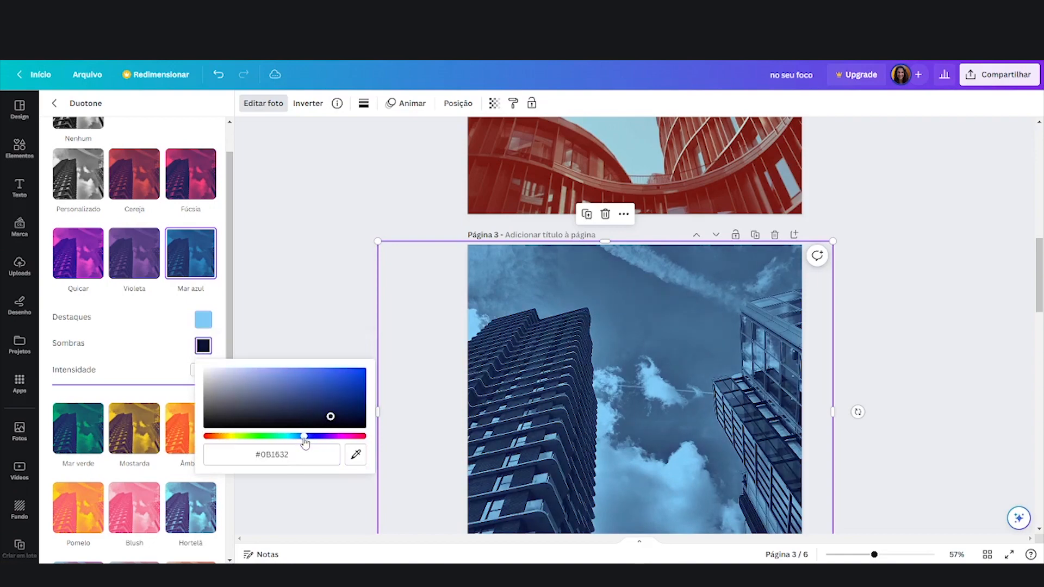
pyautogui.click(326, 318)
# - Apply the Cereja preset of the Duotone effect to the angular building photo on page 4
pyautogui.scroll(-8, 361, 291)
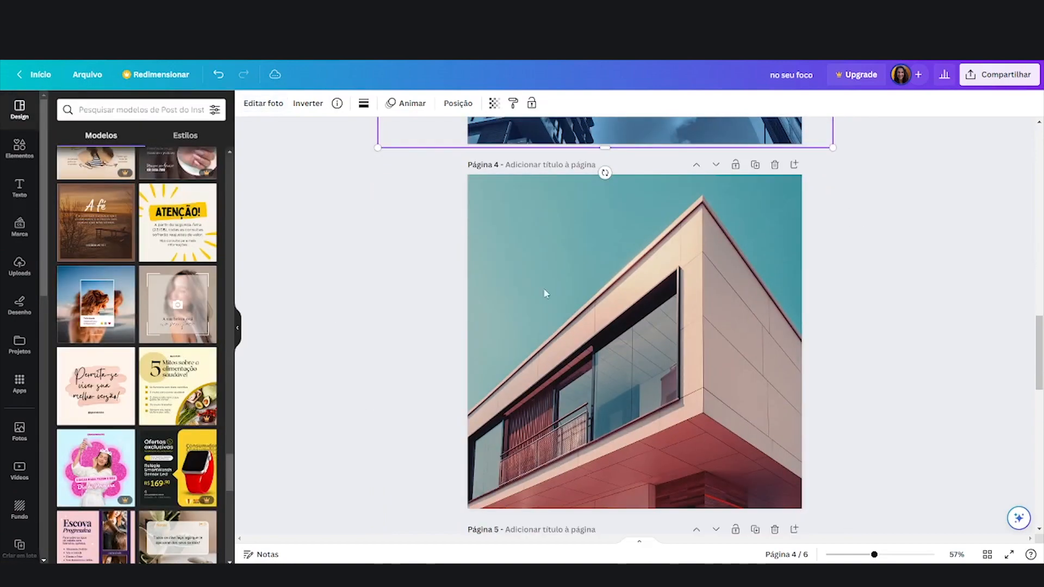
pyautogui.click(546, 293)
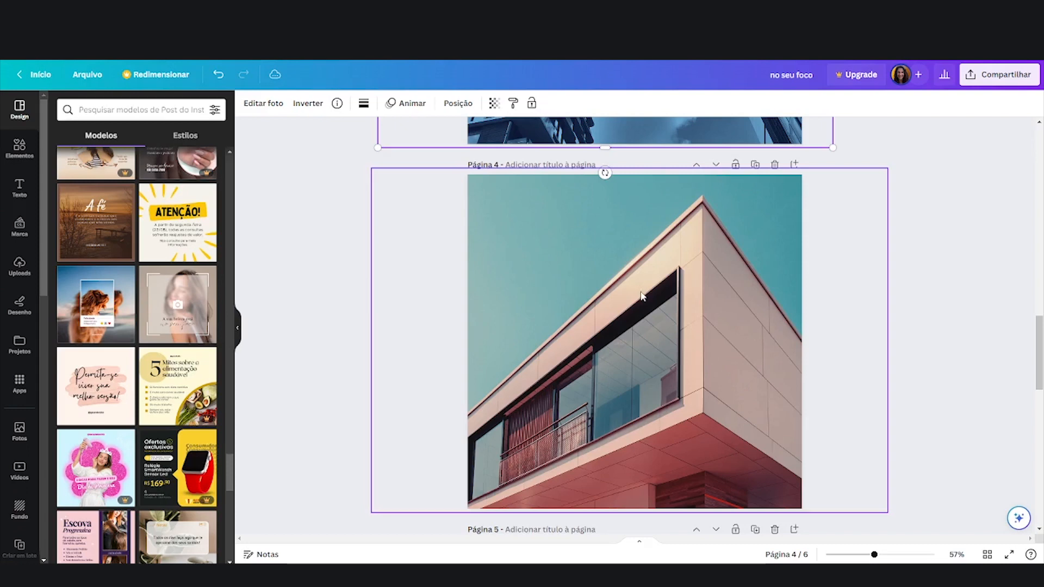
pyautogui.click(257, 104)
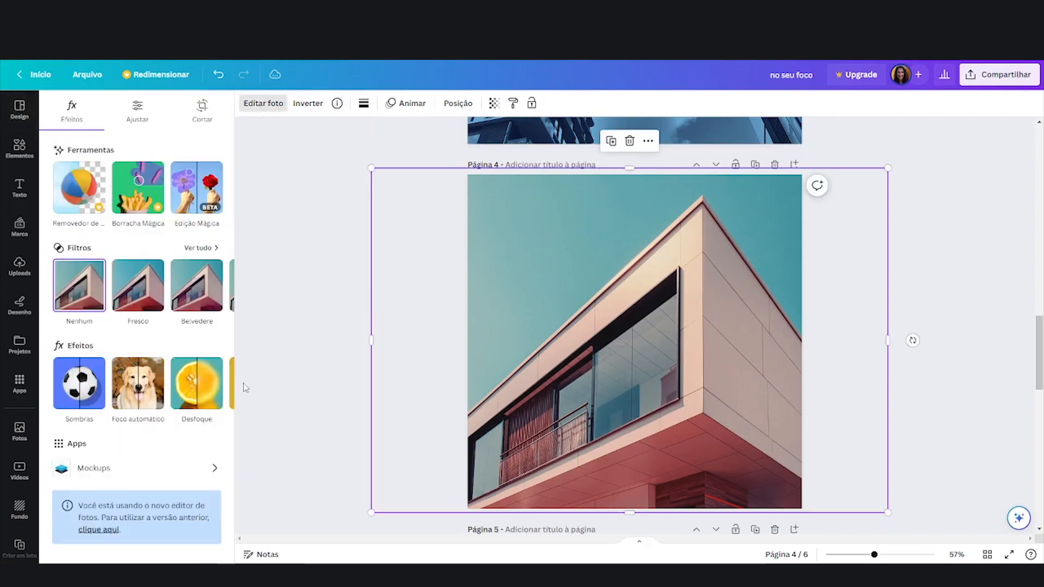
pyautogui.click(217, 383)
pyautogui.click(196, 383)
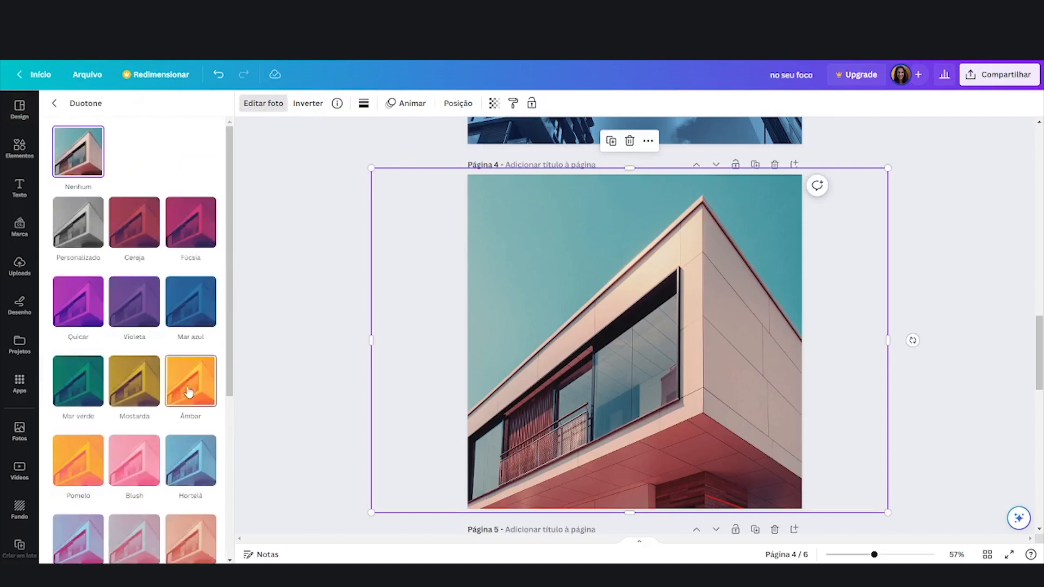
pyautogui.click(135, 227)
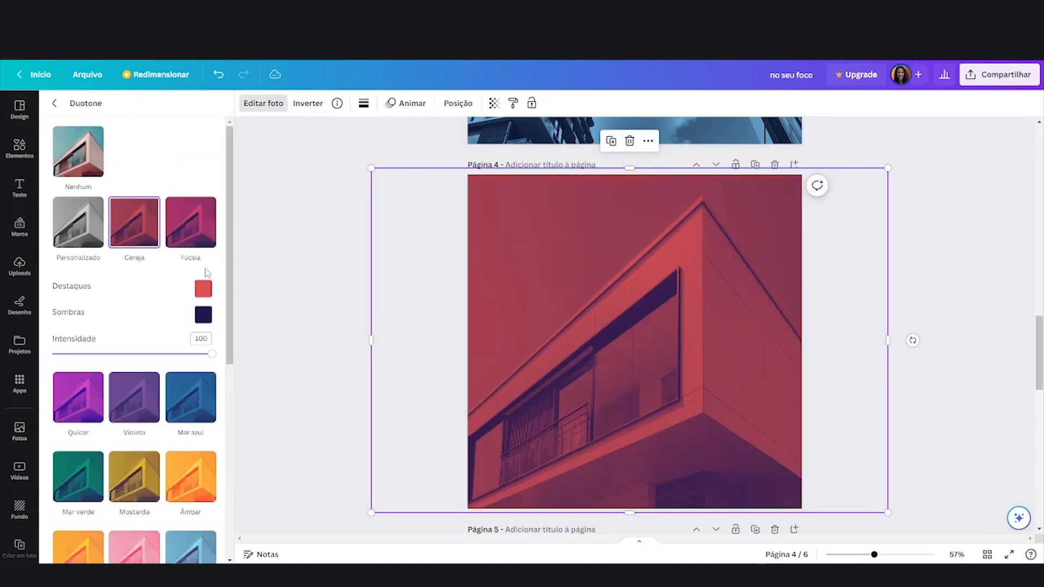
# - Change the Cereja duotone's highlight colour to light pink and its shadow colour to a near-black red
pyautogui.click(204, 288)
pyautogui.click(307, 317)
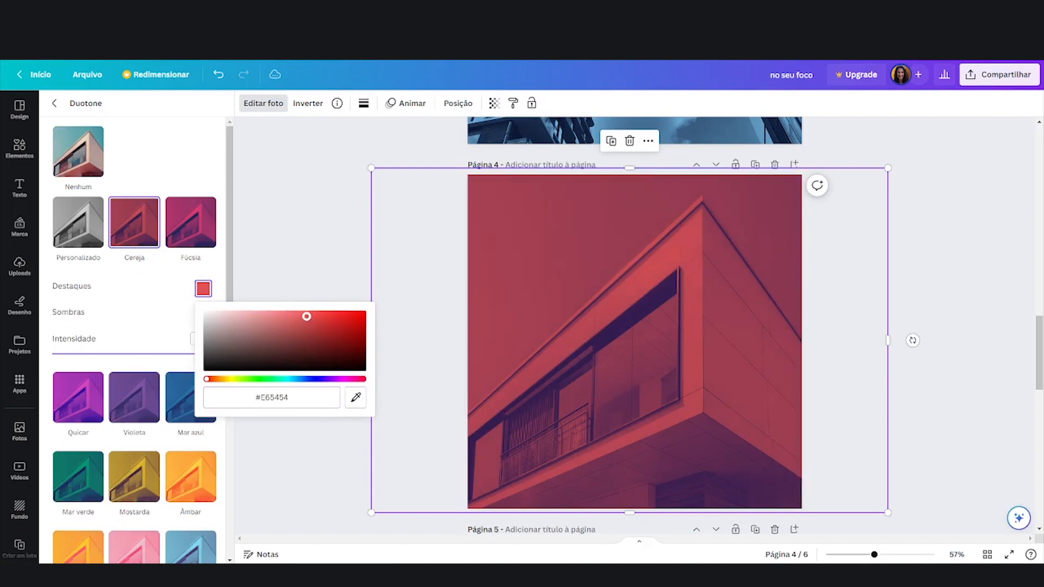
pyautogui.moveTo(307, 317); pyautogui.dragTo(270, 313)
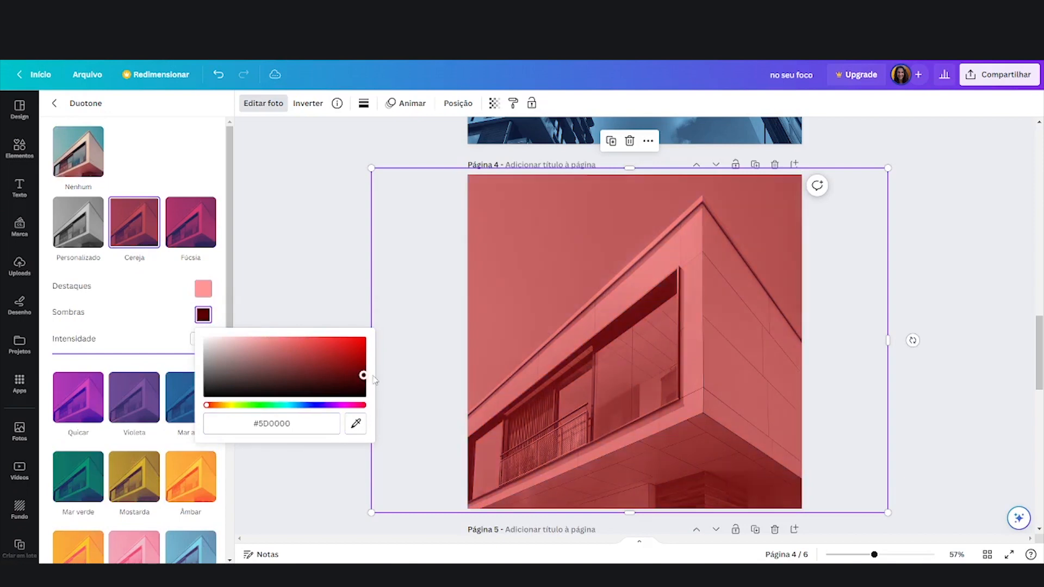
pyautogui.moveTo(375, 376)
pyautogui.mouseDown()
pyautogui.moveTo(374, 360)
pyautogui.moveTo(375, 387)
pyautogui.mouseUp()
pyautogui.click(325, 312)
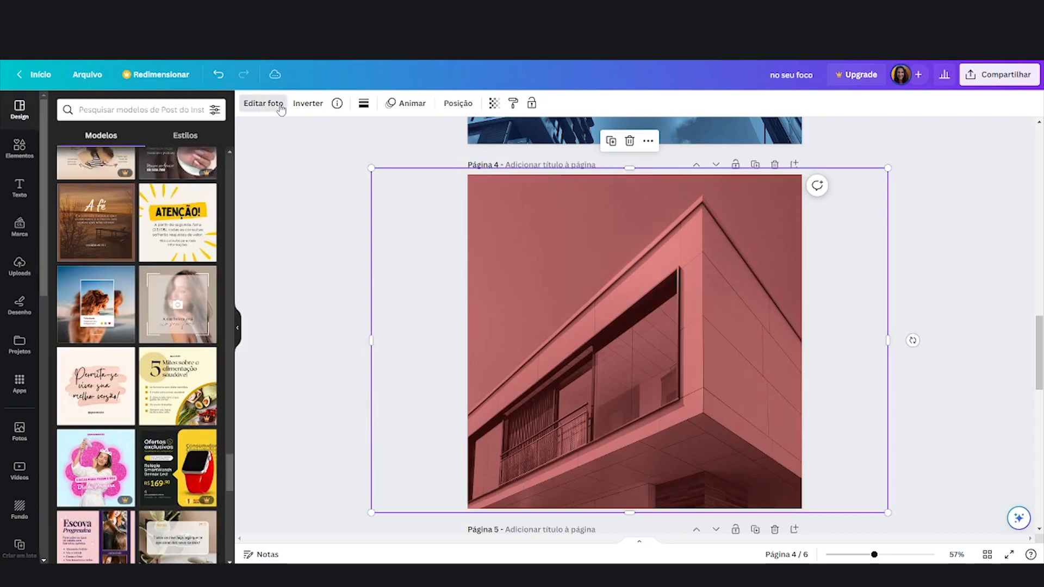
# - Reopen the page 4 photo's Duotone settings and change the highlight colour to a more saturated salmon pink
pyautogui.click(263, 103)
pyautogui.click(213, 397)
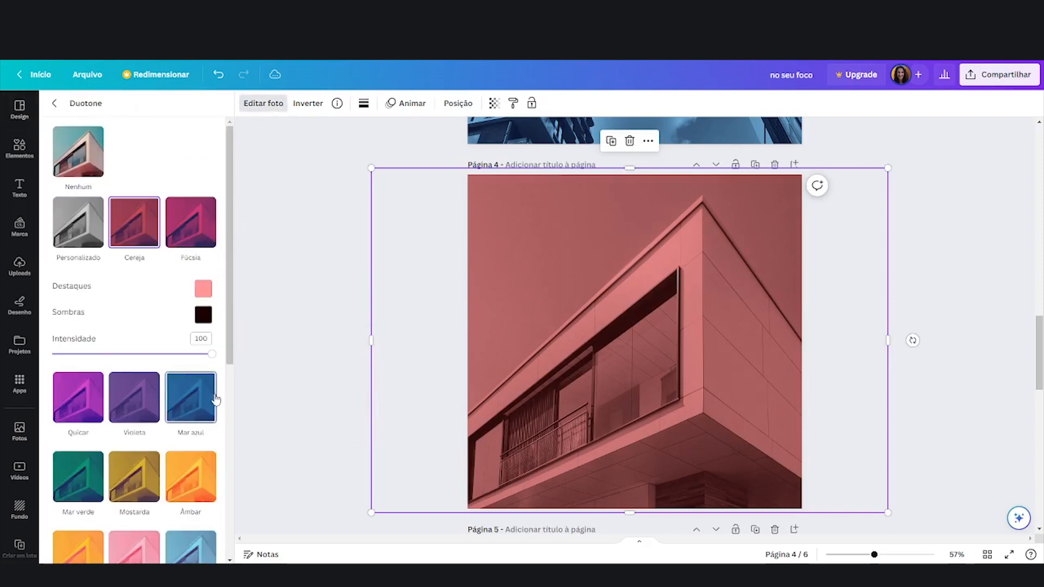
pyautogui.click(203, 289)
pyautogui.click(138, 218)
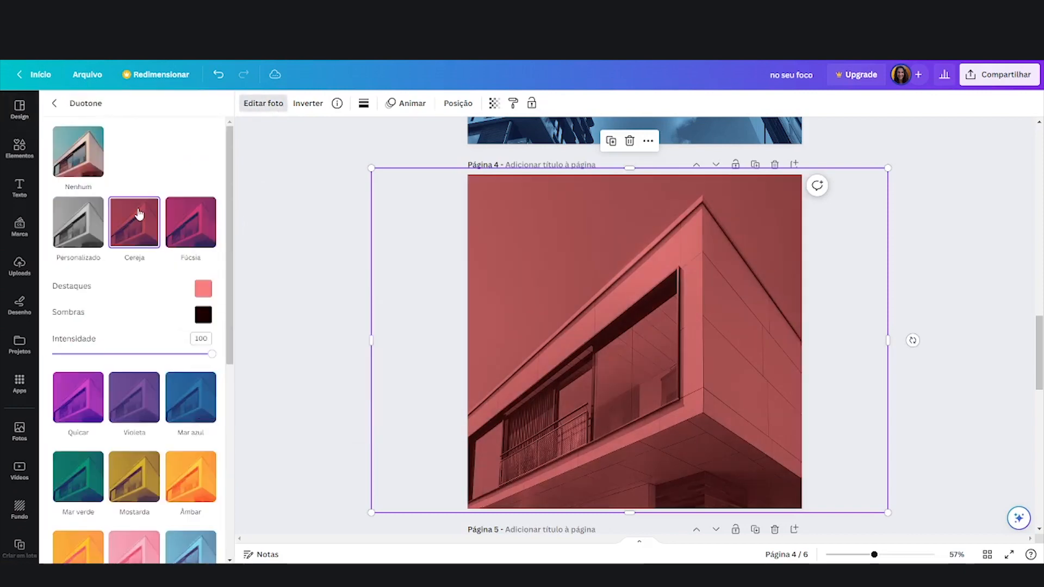
# - Apply the Âmbar preset of the Duotone effect to the photo of the woman on page 5
pyautogui.scroll(-3, 140, 227)
pyautogui.scroll(-4, 140, 228)
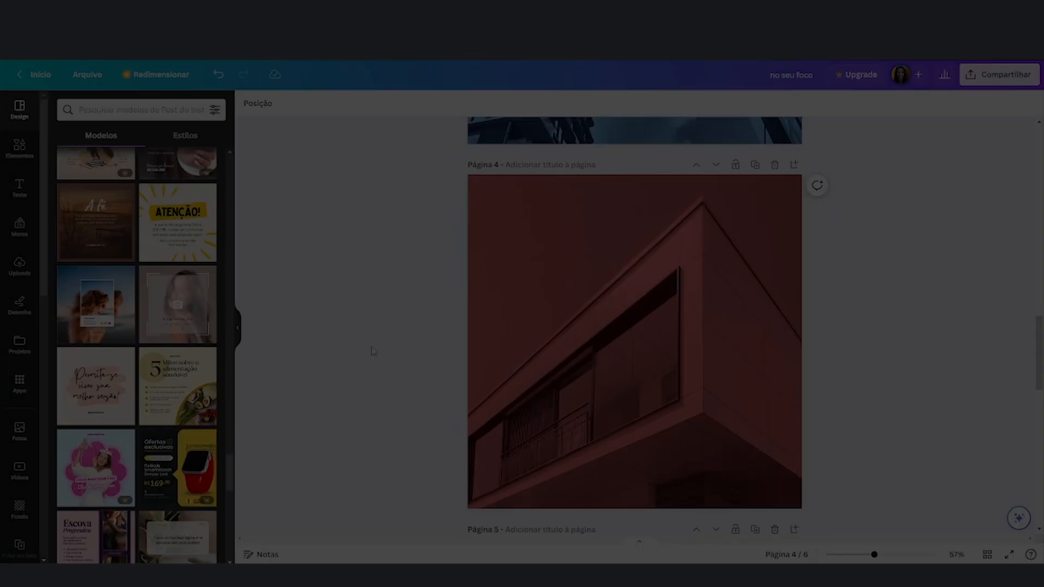
pyautogui.scroll(-5, 371, 347)
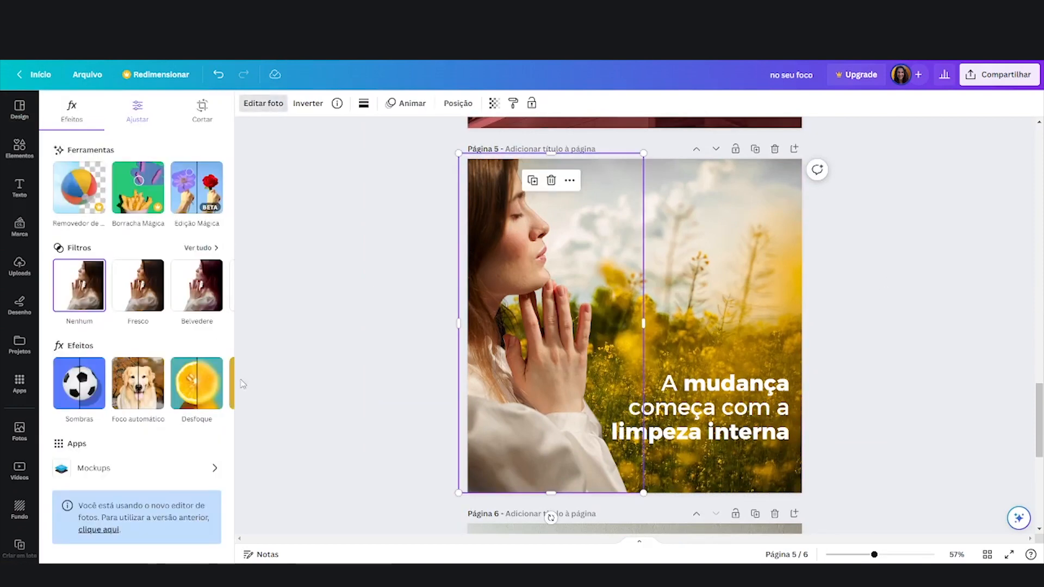
pyautogui.click(218, 384)
pyautogui.click(203, 390)
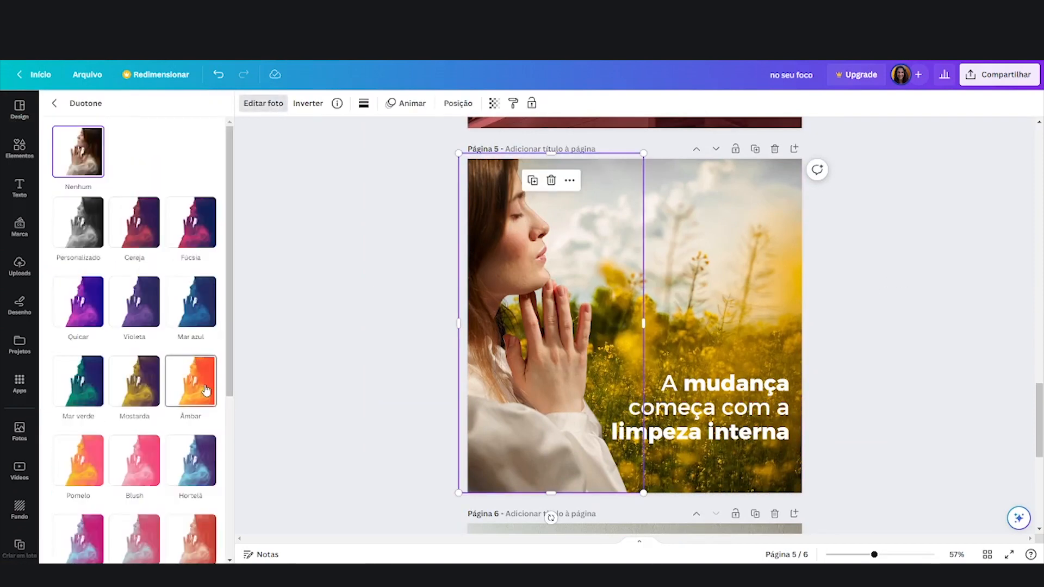
pyautogui.scroll(-2, 205, 390)
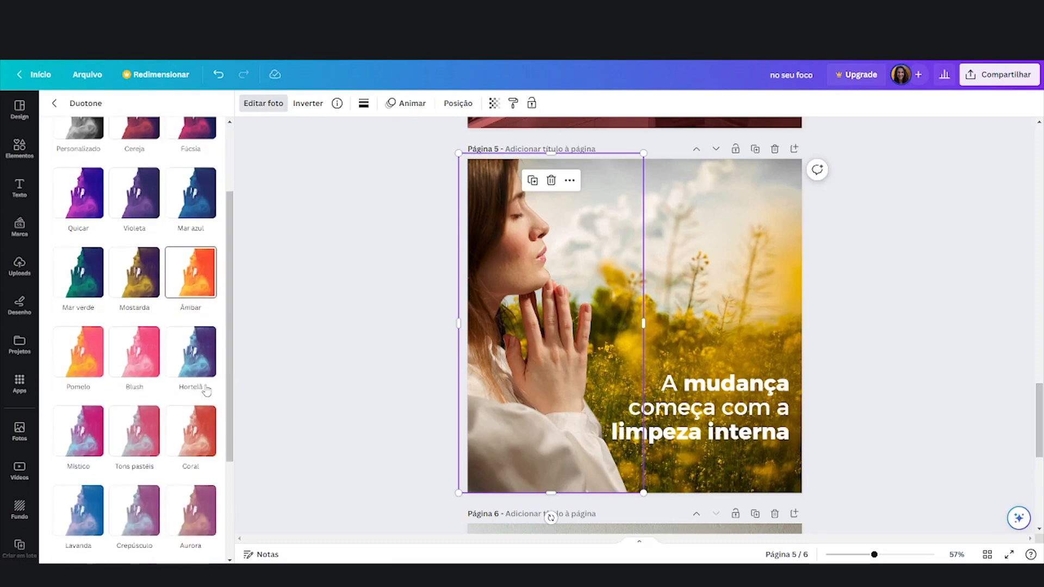
pyautogui.click(88, 358)
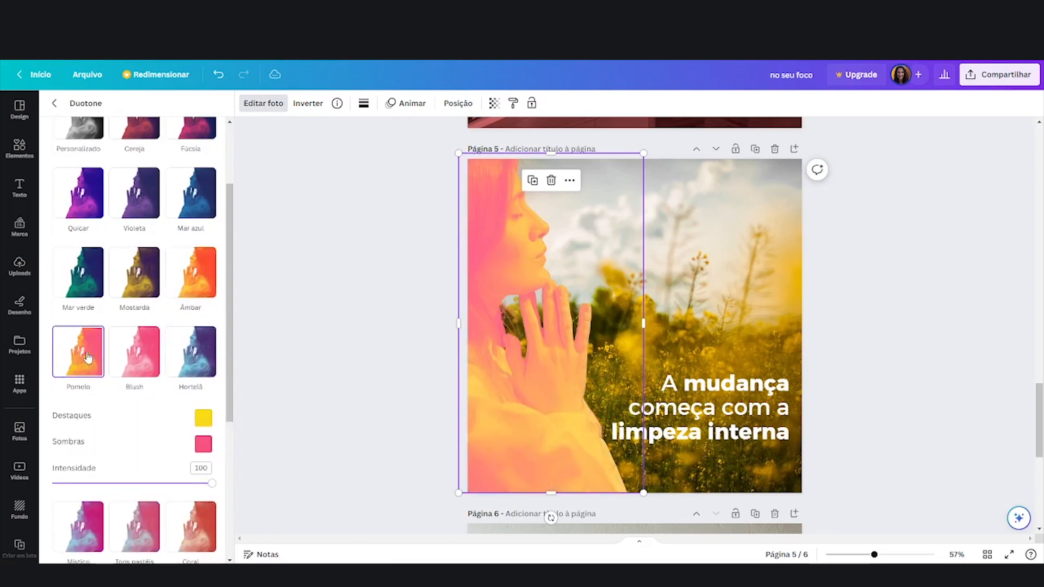
pyautogui.click(190, 272)
# - Change the Âmbar duotone's shadow colour to a darker red and its highlight colour to pale yellow #EFE59C
pyautogui.click(203, 364)
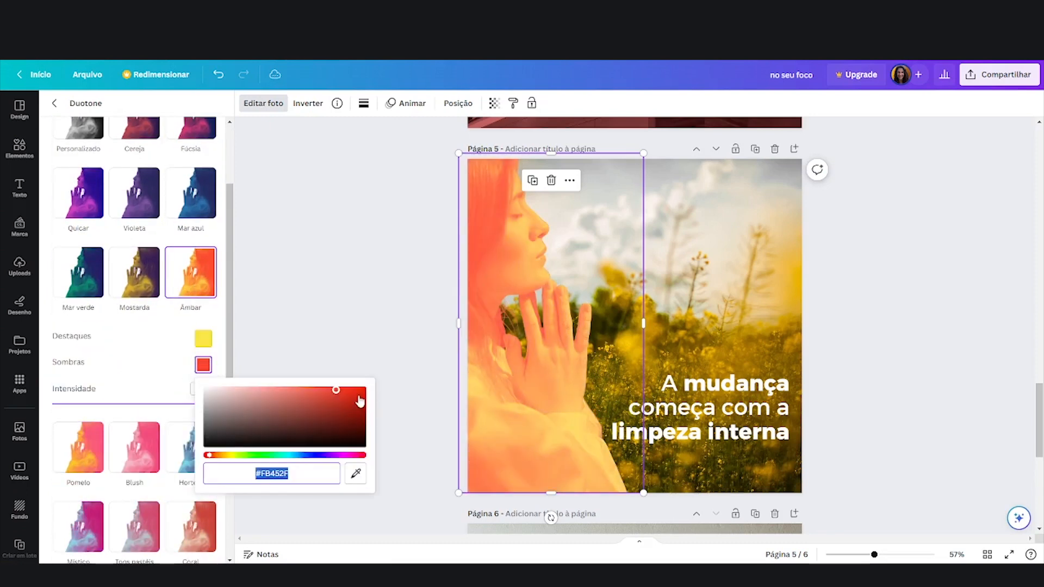
pyautogui.click(349, 390)
pyautogui.moveTo(348, 390); pyautogui.dragTo(333, 409)
pyautogui.click(203, 345)
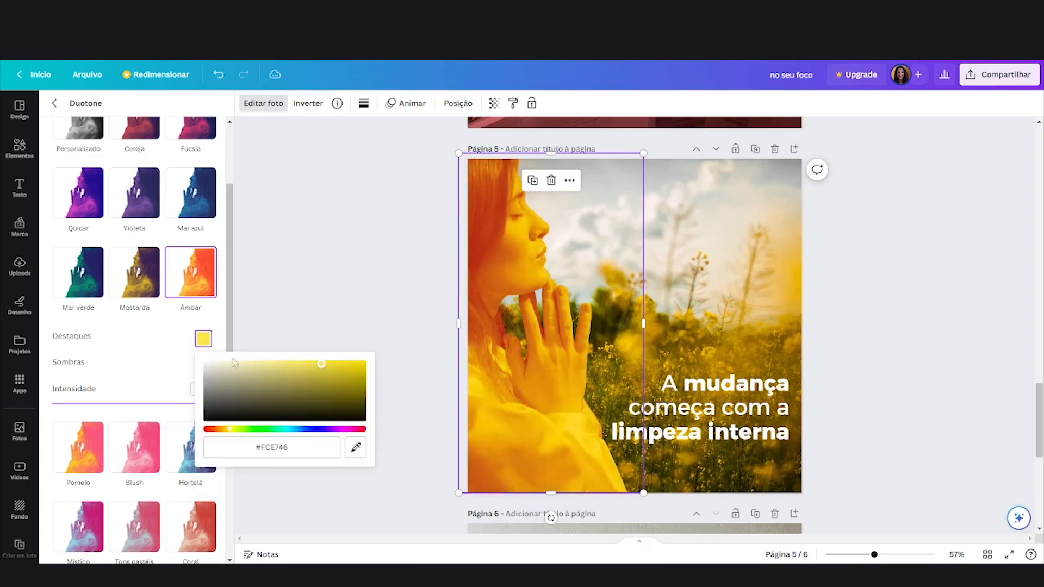
pyautogui.moveTo(319, 369); pyautogui.dragTo(260, 364)
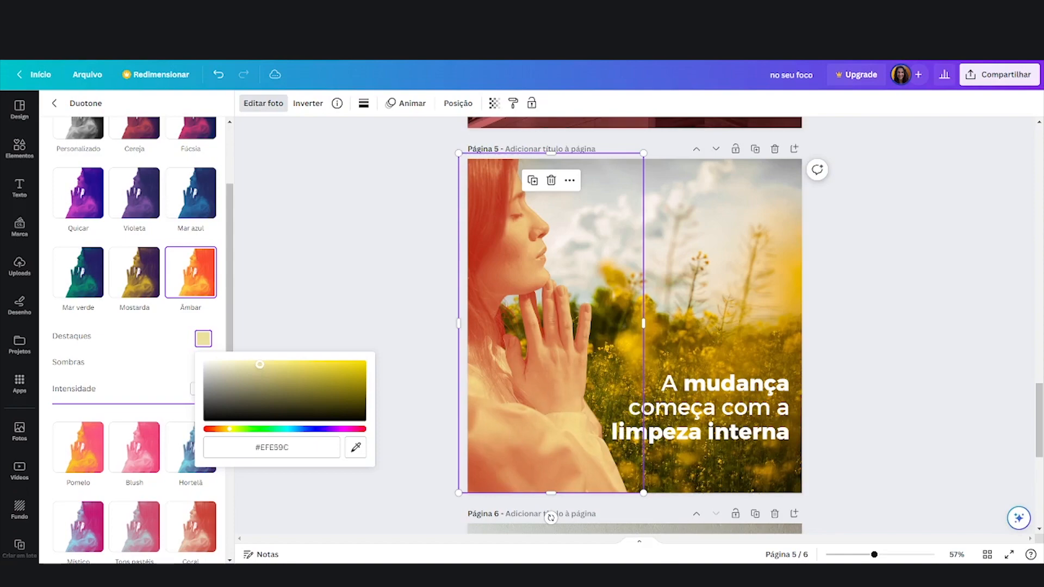
pyautogui.click(301, 315)
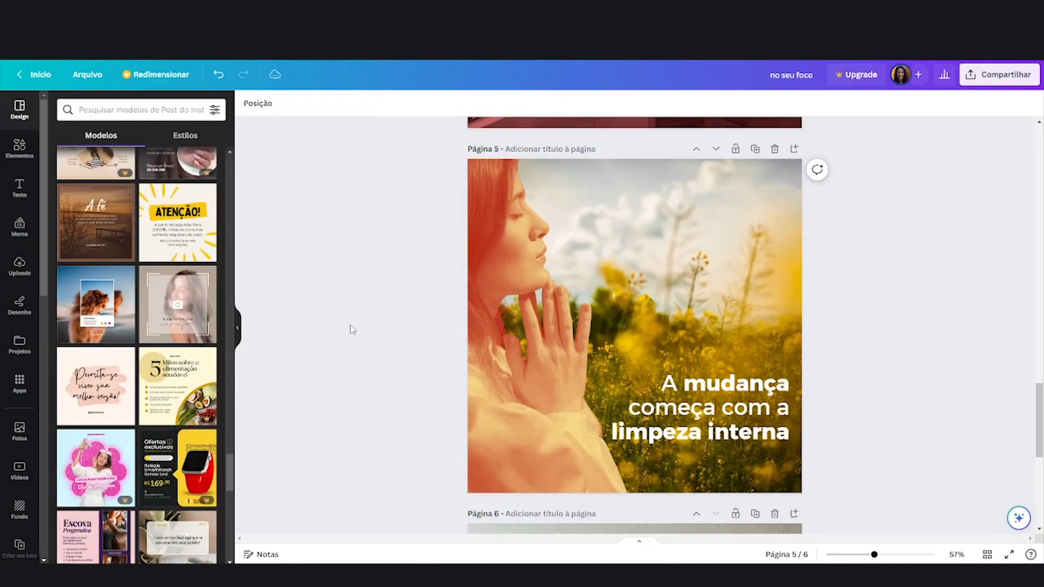